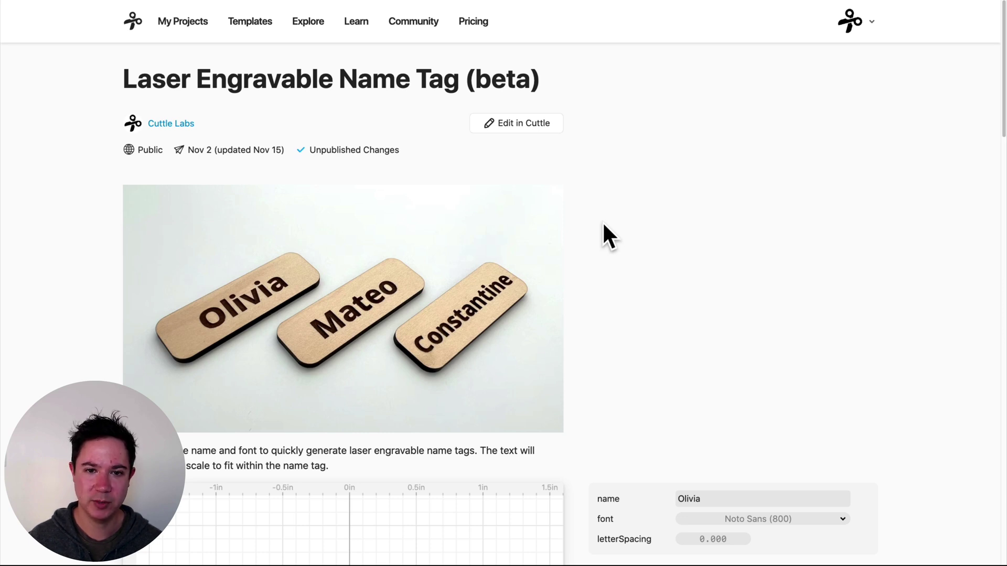
# Step: Scroll down to the tag preview showing Olivia and its parameter panel
pyautogui.scroll(-1, 590, 228)
pyautogui.scroll(-6, 592, 230)
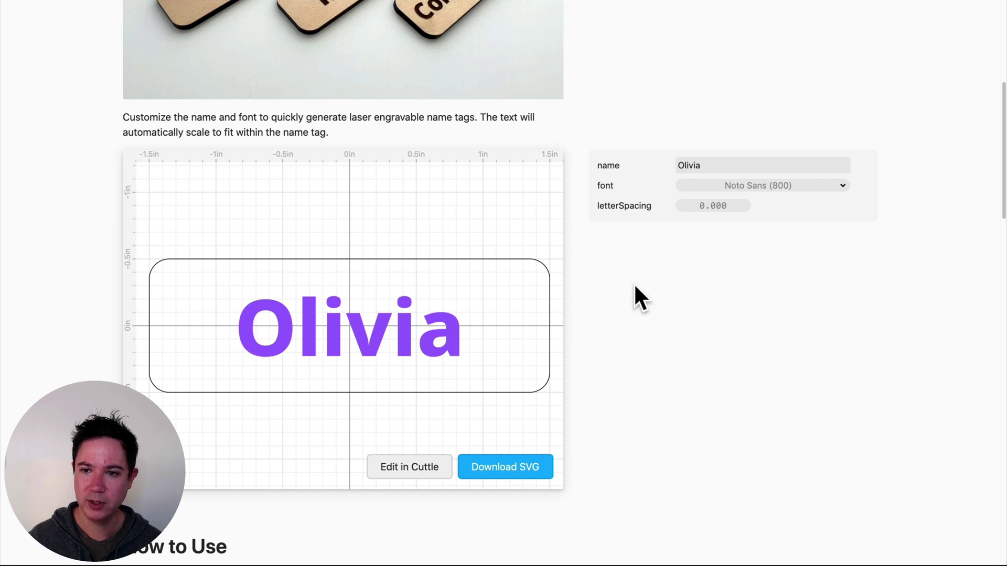
# Step: Replace the sample name Olivia with Constantine, trying Mateo along the way
pyautogui.click(734, 160)
pyautogui.moveTo(677, 158); pyautogui.dragTo(703, 167)
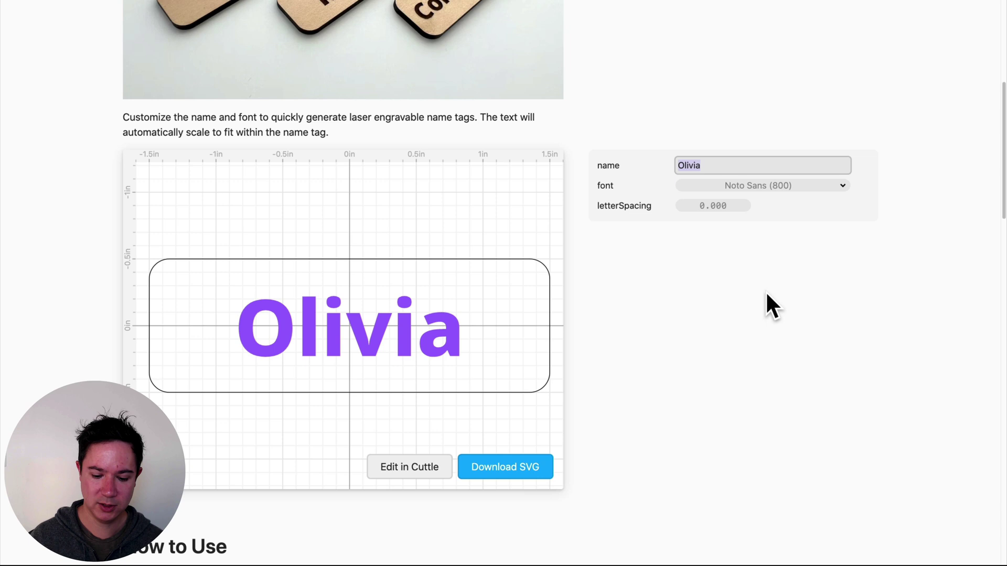
pyautogui.write('Mateo')
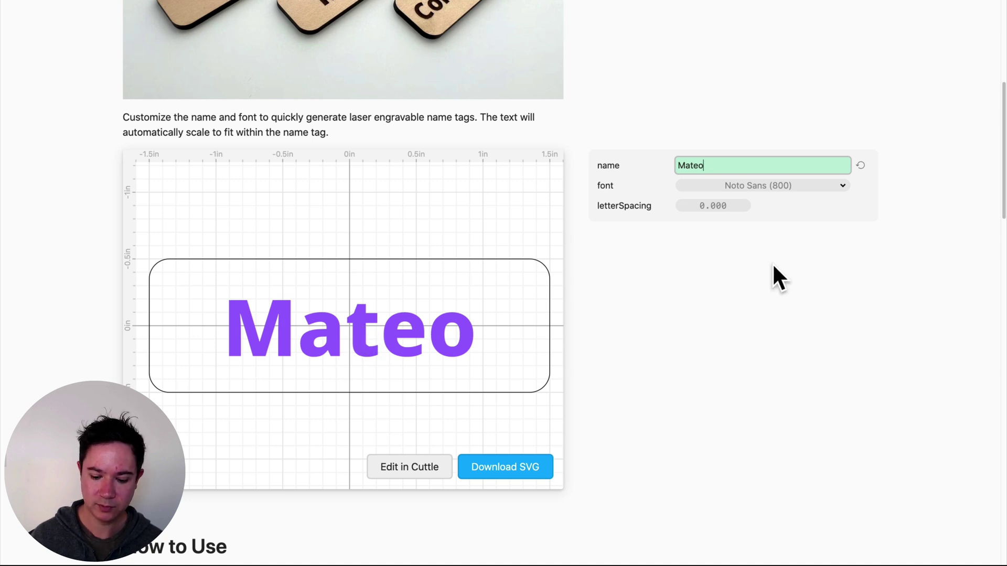
pyautogui.press('BackSpace')
pyautogui.press('BackSpace')
pyautogui.press('BackSpace')
pyautogui.press('BackSpace')
pyautogui.press('BackSpace')
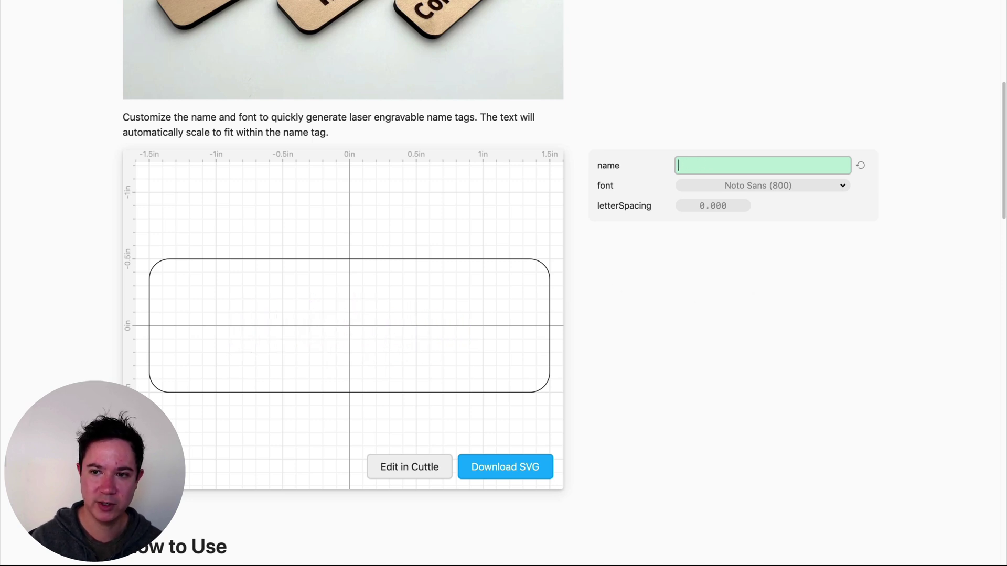
pyautogui.write('Constant')
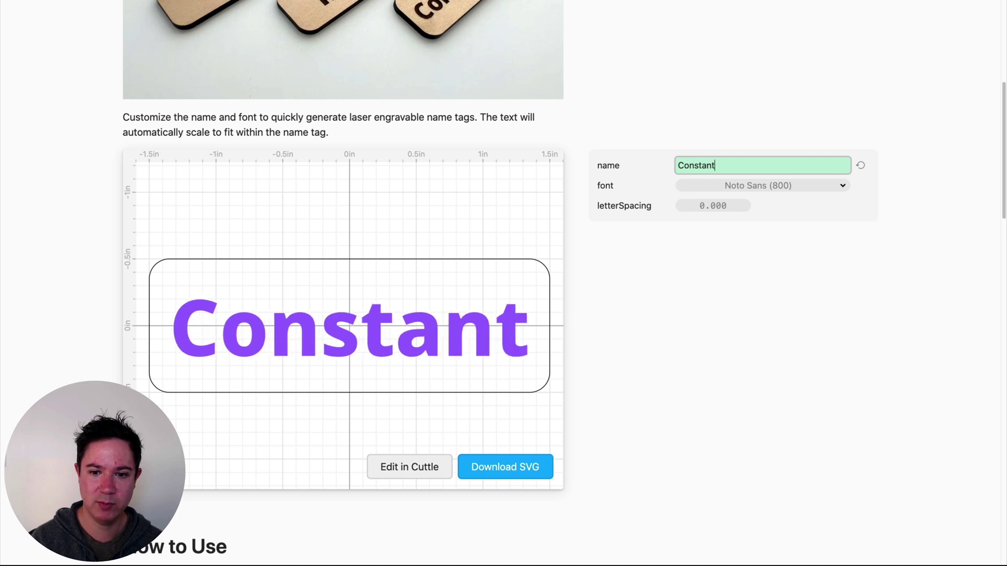
pyautogui.write('ine')
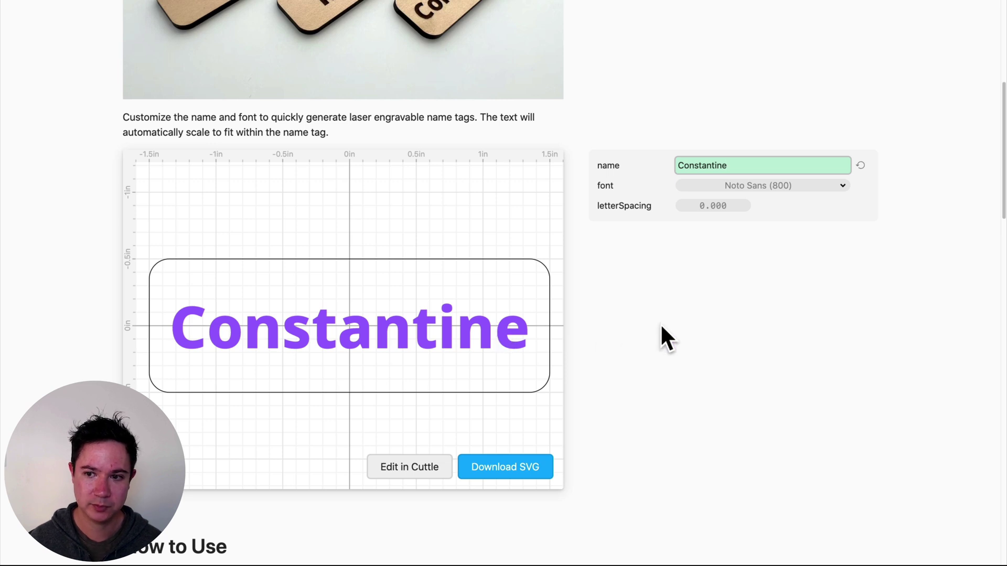
# Step: Switch the name to the Nosifer font and tighten letter spacing to -0.081
pyautogui.click(734, 188)
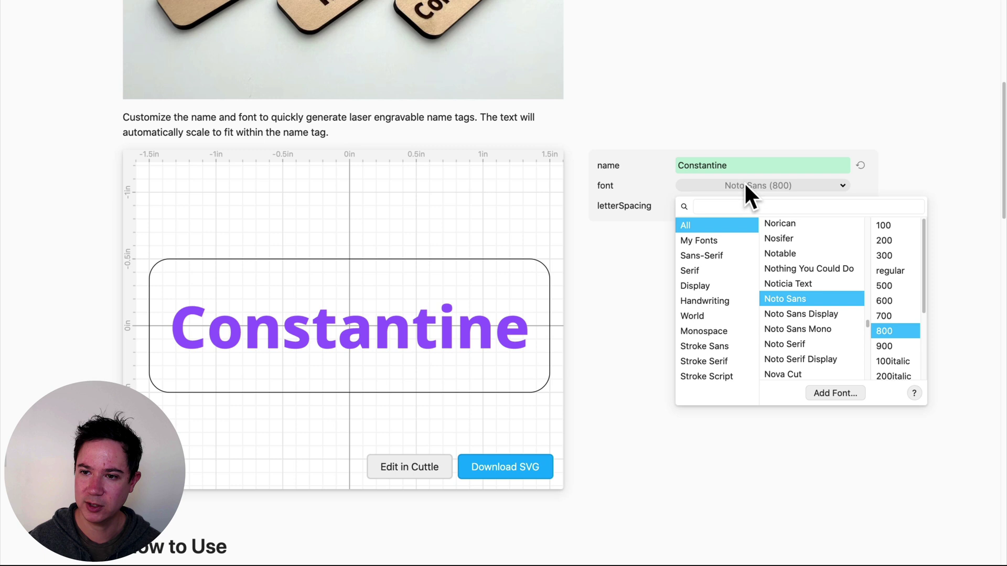
pyautogui.click(804, 254)
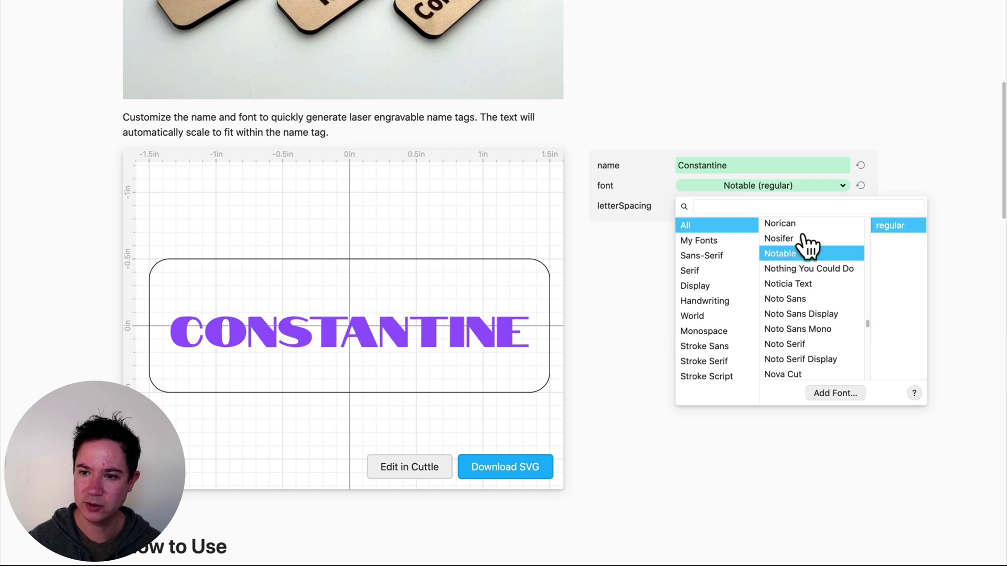
pyautogui.click(804, 240)
pyautogui.click(802, 226)
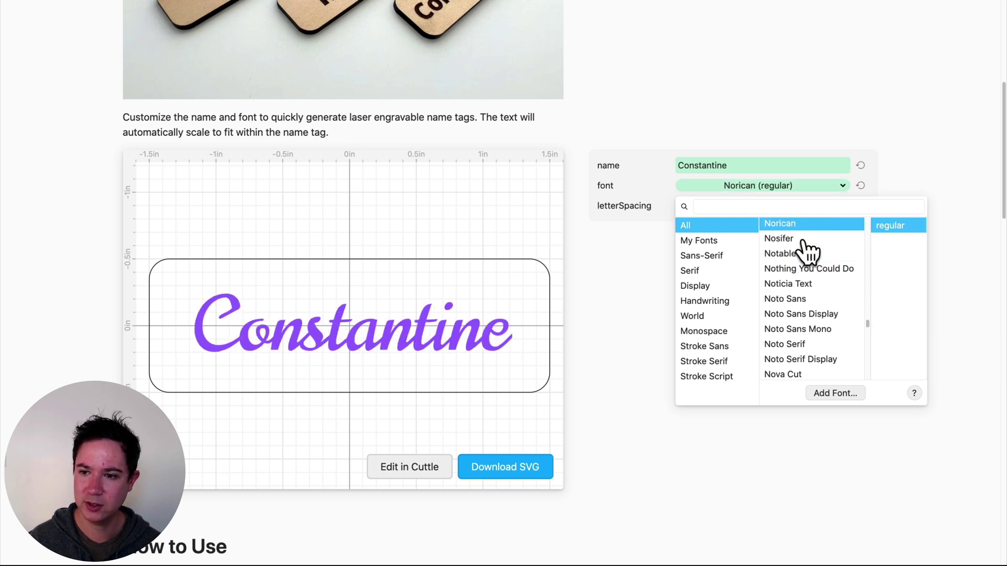
pyautogui.click(802, 239)
pyautogui.click(625, 302)
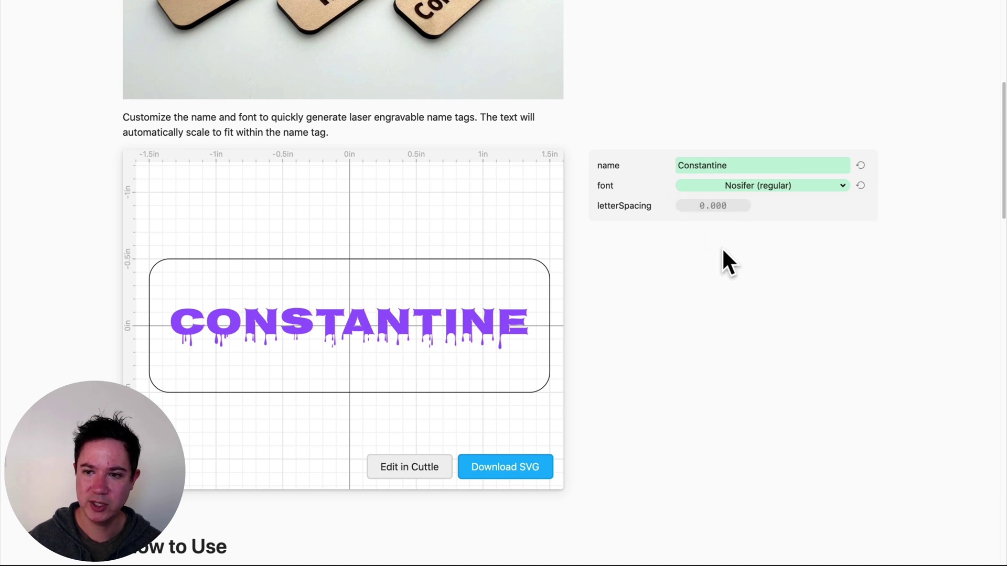
pyautogui.moveTo(712, 205)
pyautogui.mouseDown()
pyautogui.moveTo(573, 204)
pyautogui.moveTo(814, 208)
pyautogui.moveTo(559, 211)
pyautogui.mouseUp()
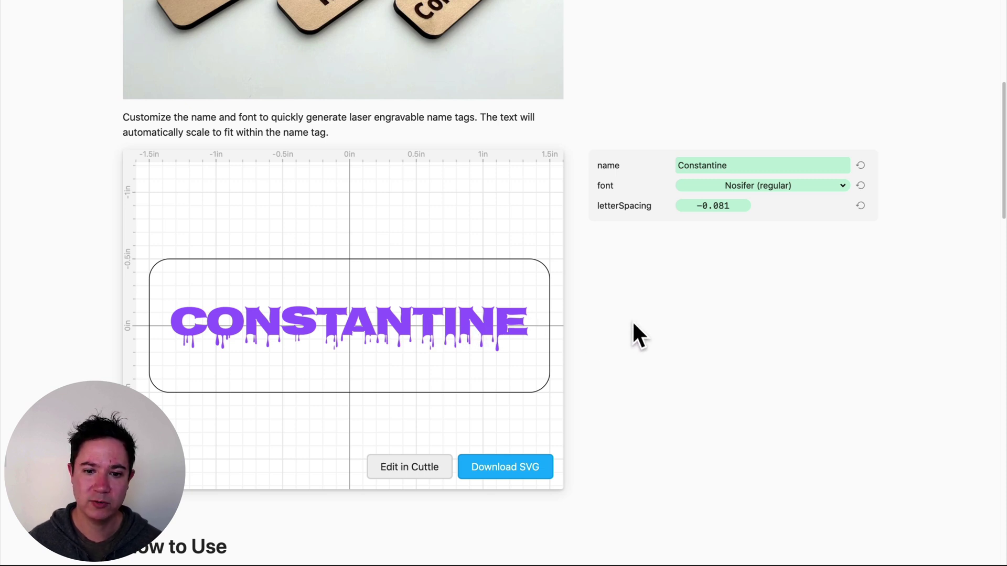
# Step: Download the Nosifer-styled Constantine tag as an SVG file
pyautogui.click(498, 468)
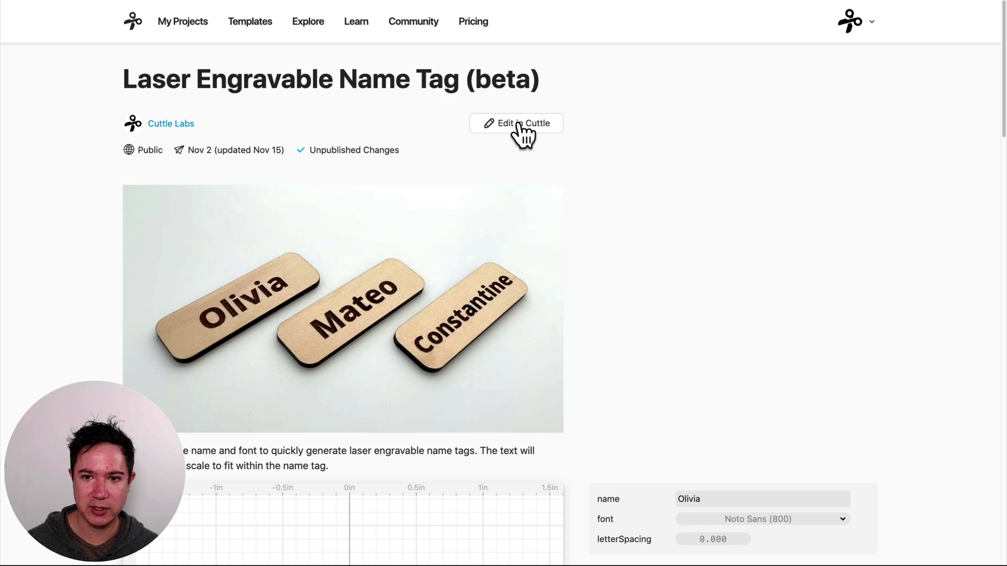
# Step: Open the template in the editor and show Rectangle 1's Round Corners radius of 0.15
pyautogui.scroll(-9, 597, 246)
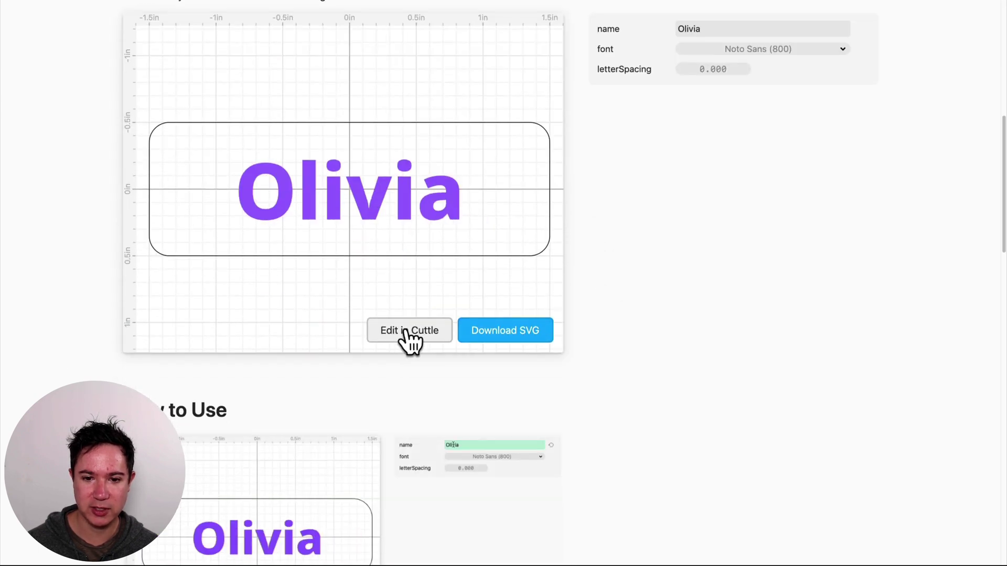
pyautogui.click(418, 331)
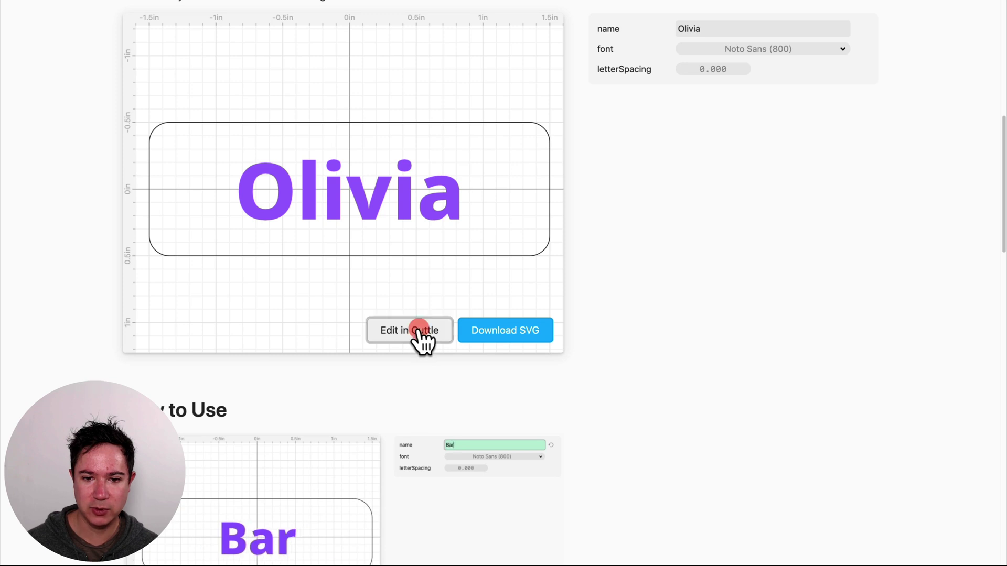
pyautogui.click(420, 376)
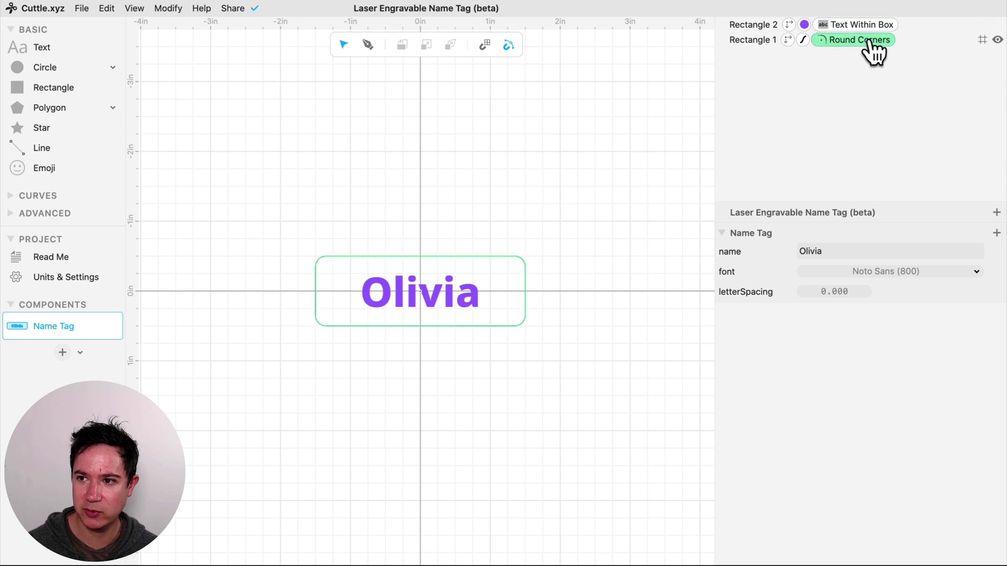
pyautogui.click(750, 42)
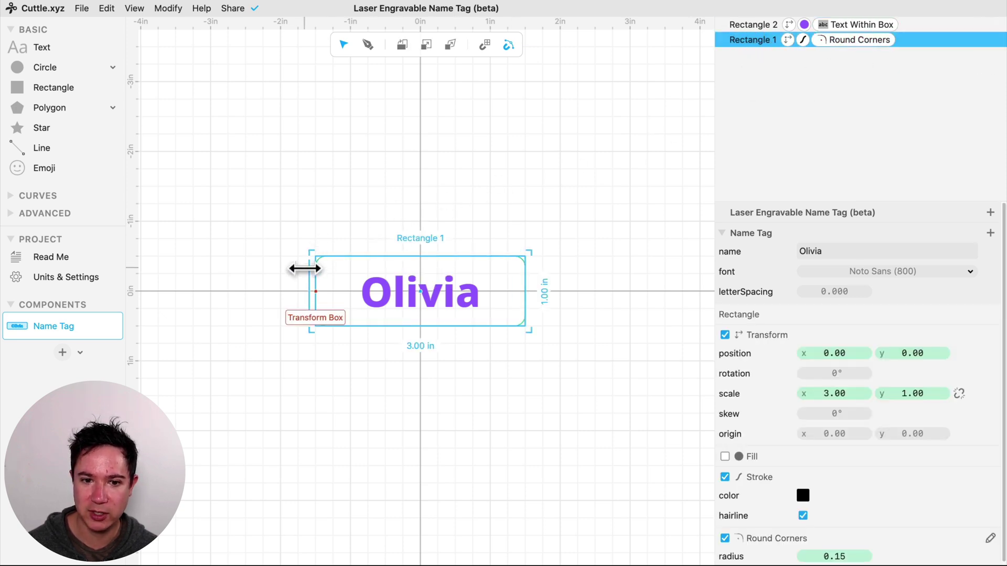
pyautogui.click(861, 40)
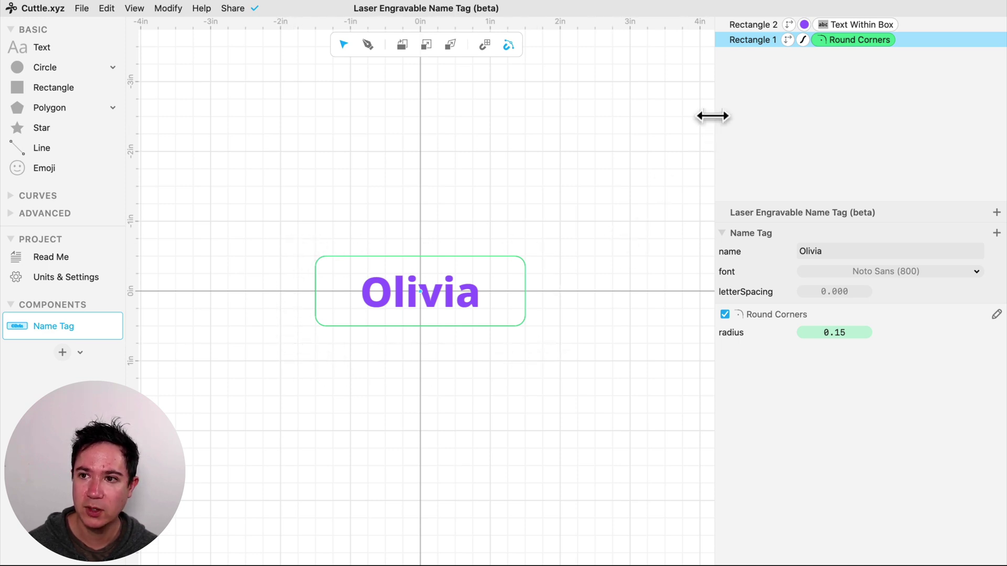
# Step: Set Rectangle 2's Text Within Box name parameter to Mateo and show its purple fill
pyautogui.click(747, 26)
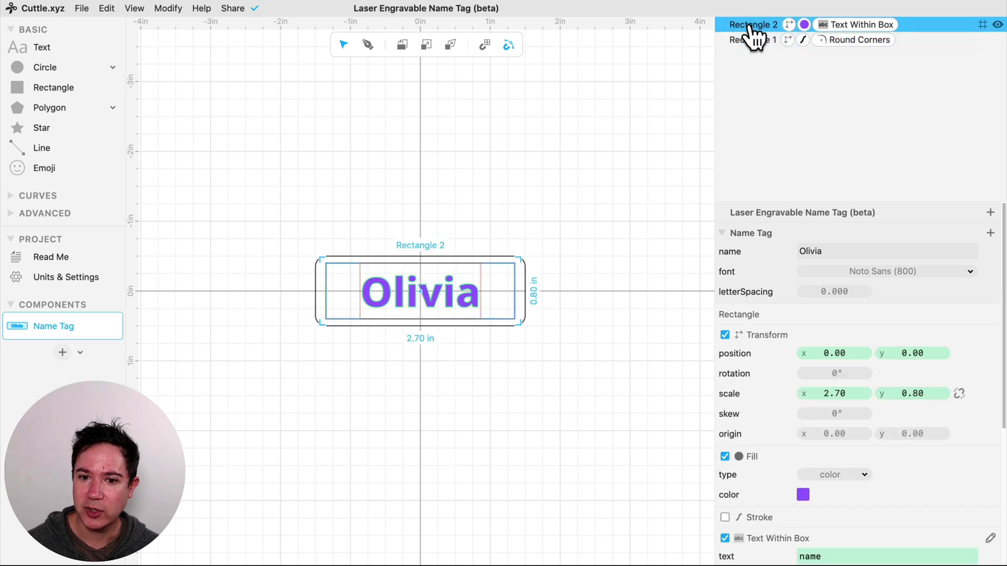
pyautogui.click(858, 25)
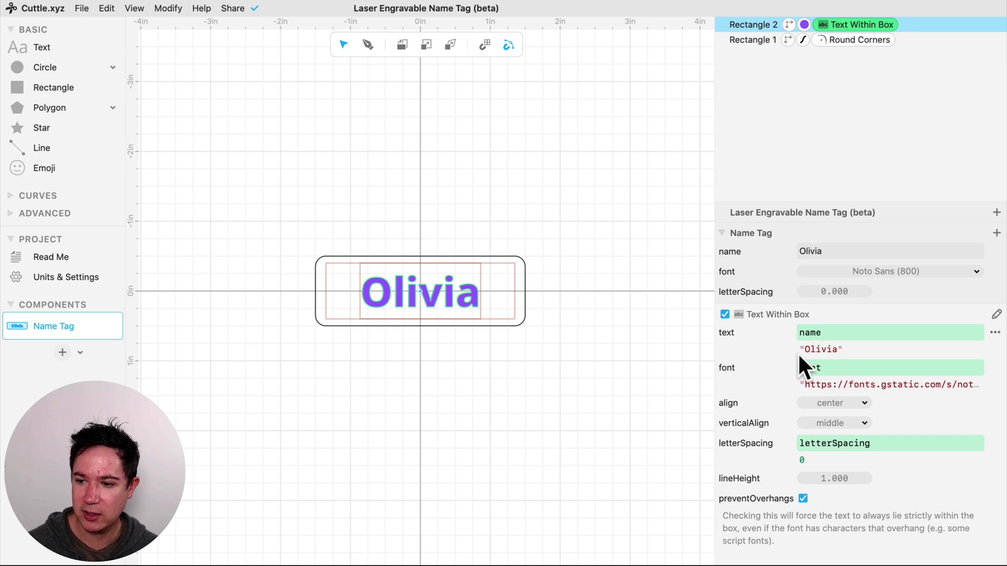
pyautogui.click(817, 252)
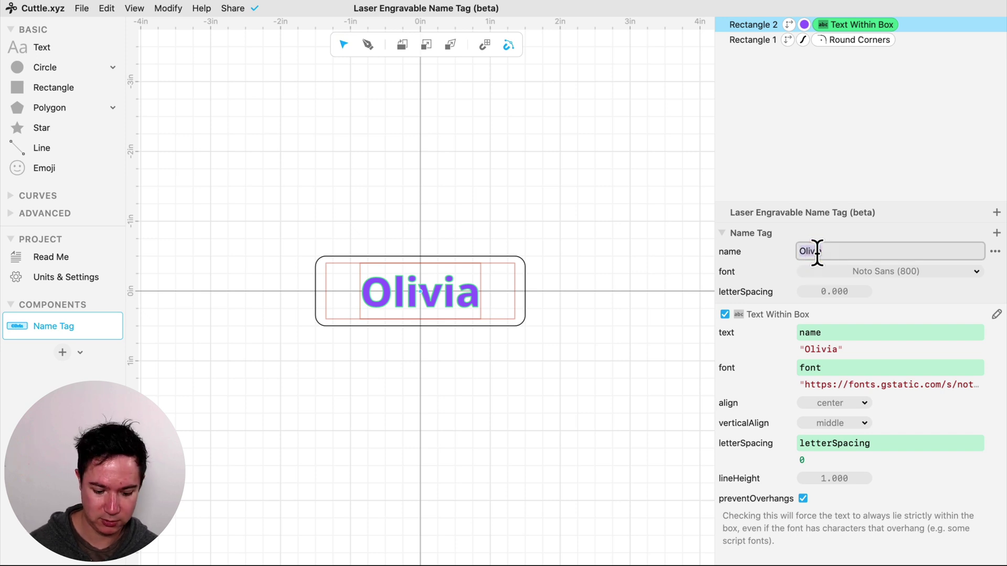
pyautogui.write('Mateo')
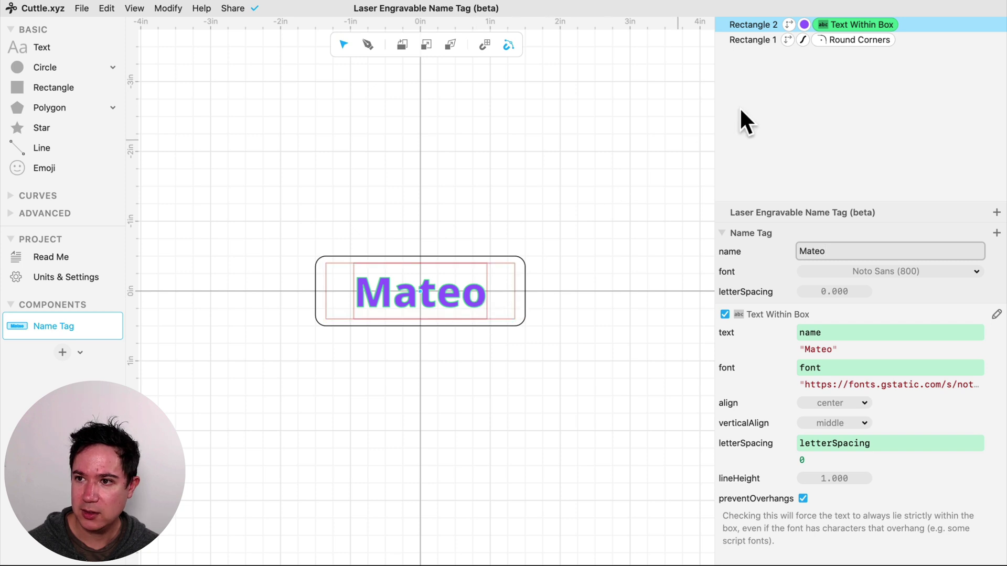
pyautogui.click(804, 26)
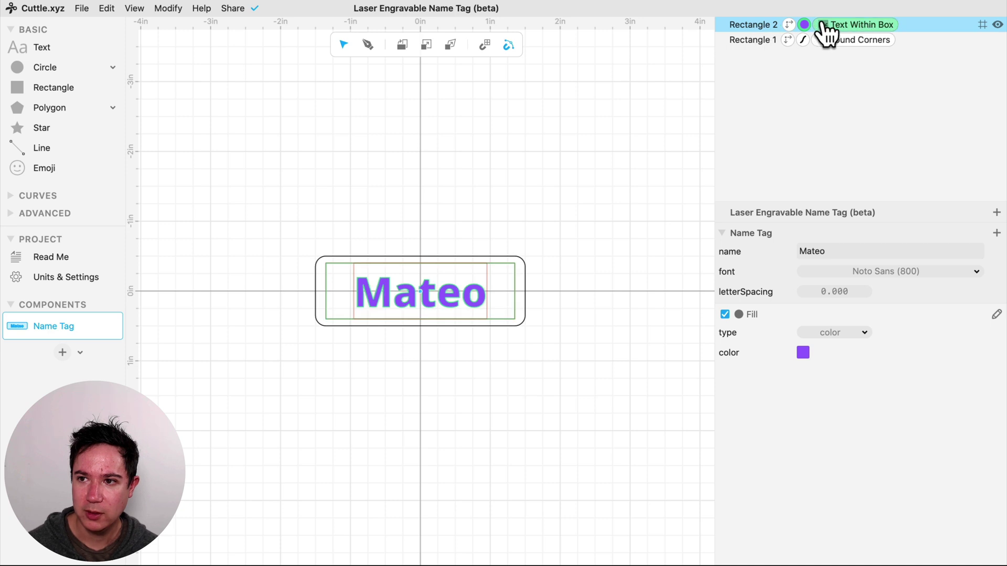
# Step: Resize the inner text box on the canvas to 2.23 × 0.66 in
pyautogui.click(852, 23)
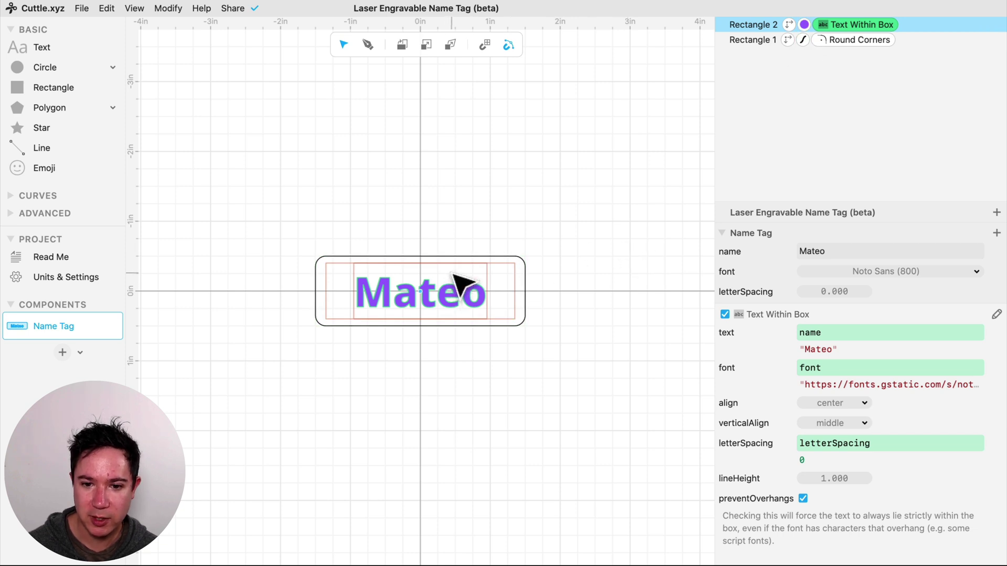
pyautogui.click(453, 292)
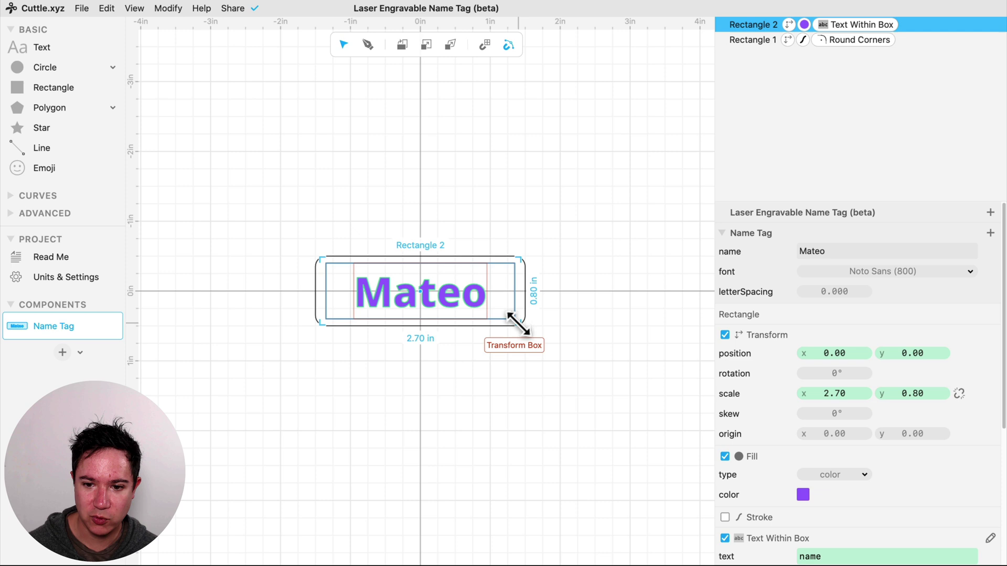
pyautogui.moveTo(518, 323); pyautogui.dragTo(499, 304)
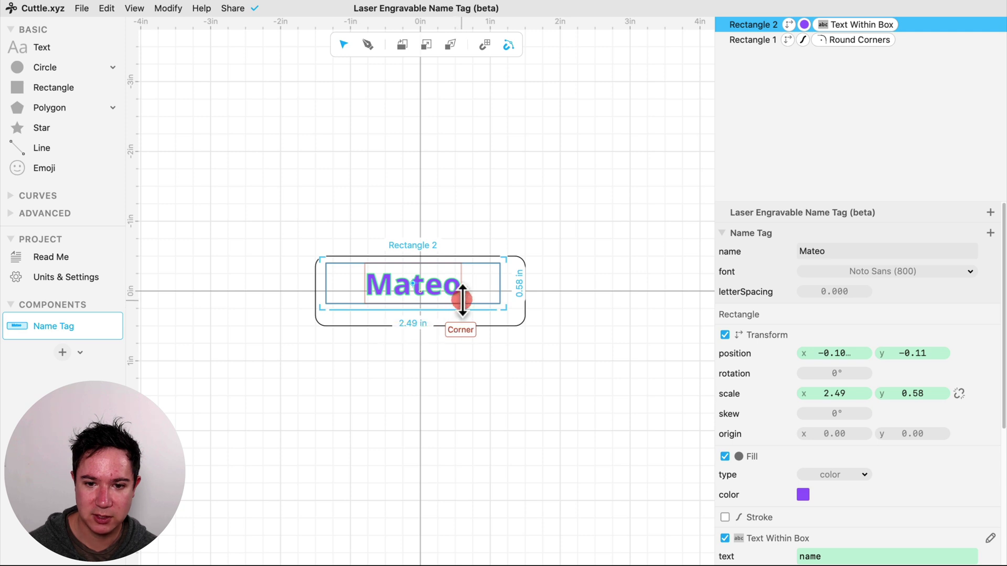
pyautogui.moveTo(461, 302); pyautogui.dragTo(465, 290)
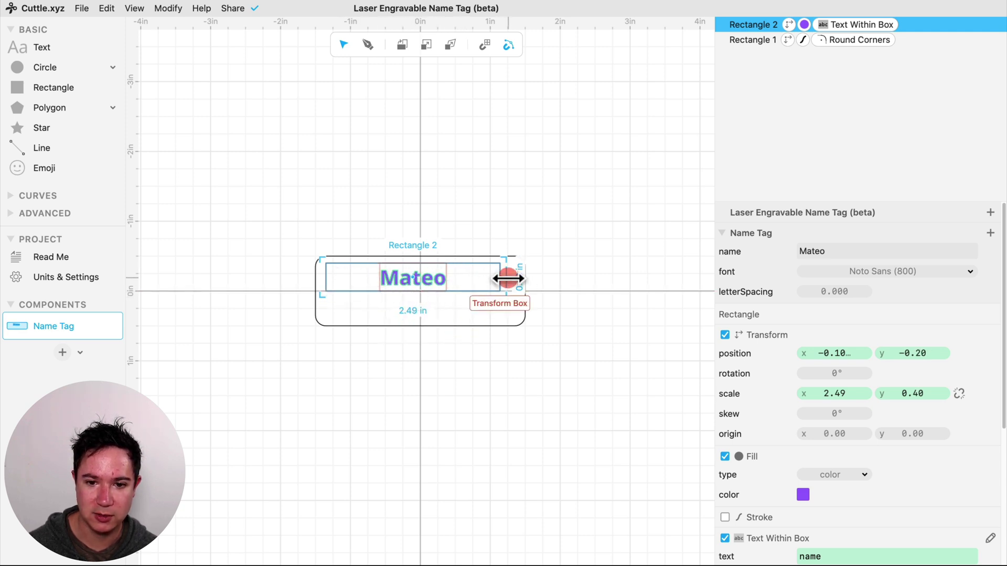
pyautogui.moveTo(508, 278); pyautogui.dragTo(457, 309)
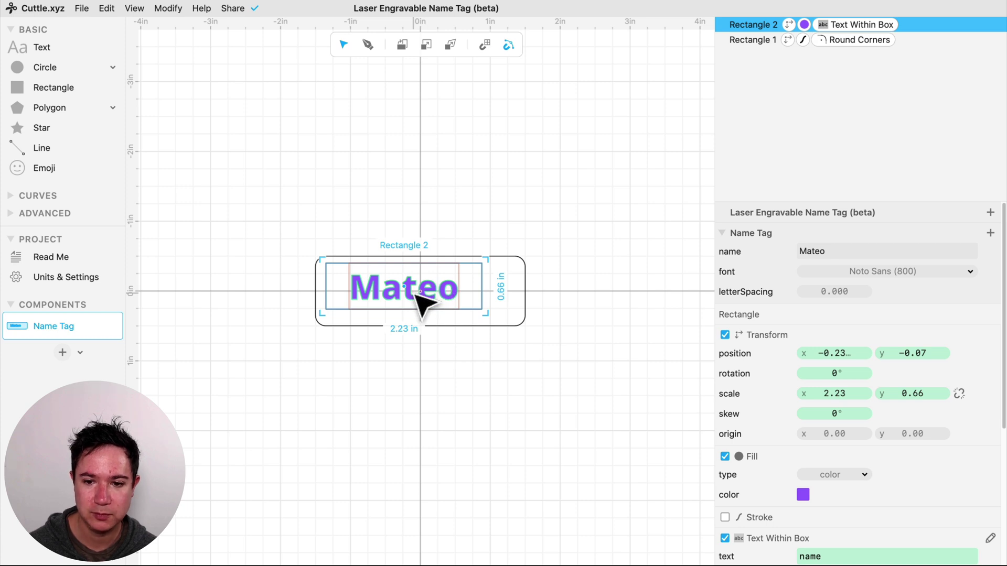
pyautogui.click(594, 293)
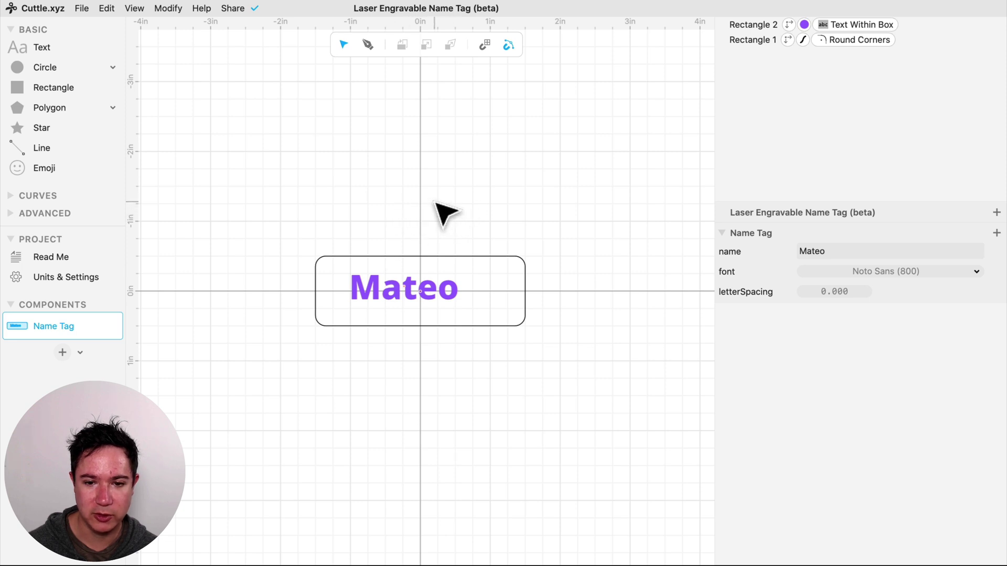
# Step: Import dynamicland logo.png and place it on the canvas
pyautogui.click(81, 8)
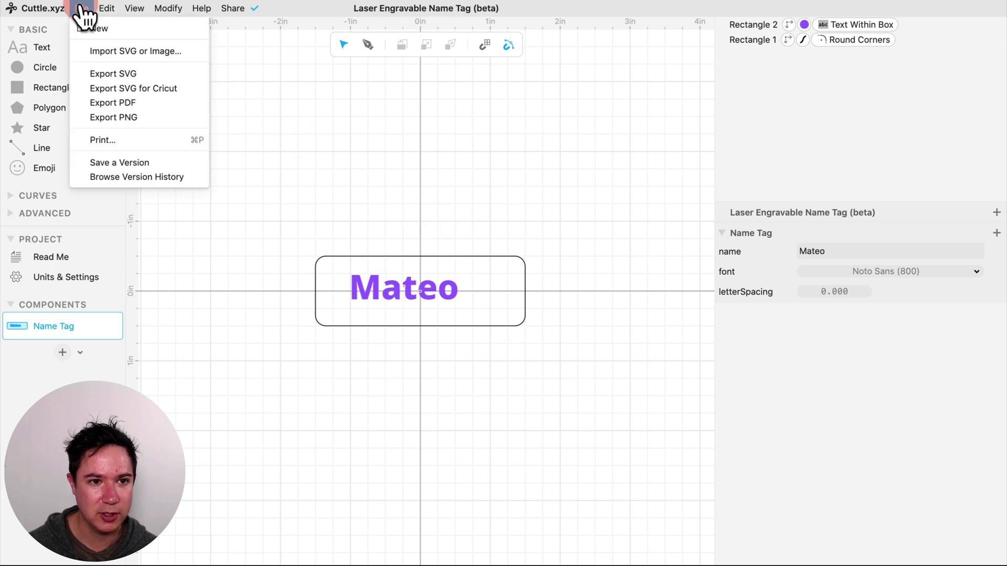
pyautogui.click(162, 50)
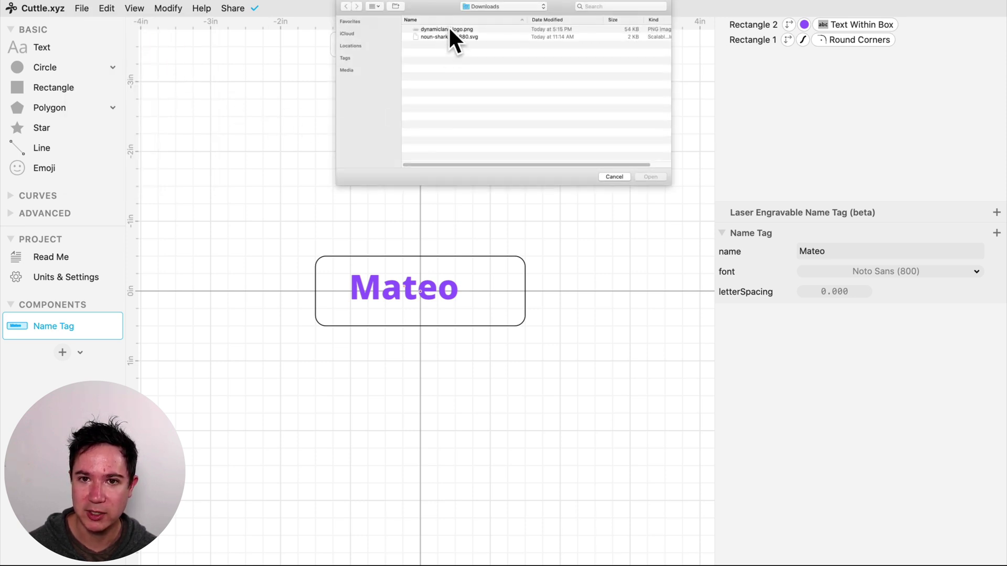
pyautogui.click(450, 29)
pyautogui.click(650, 177)
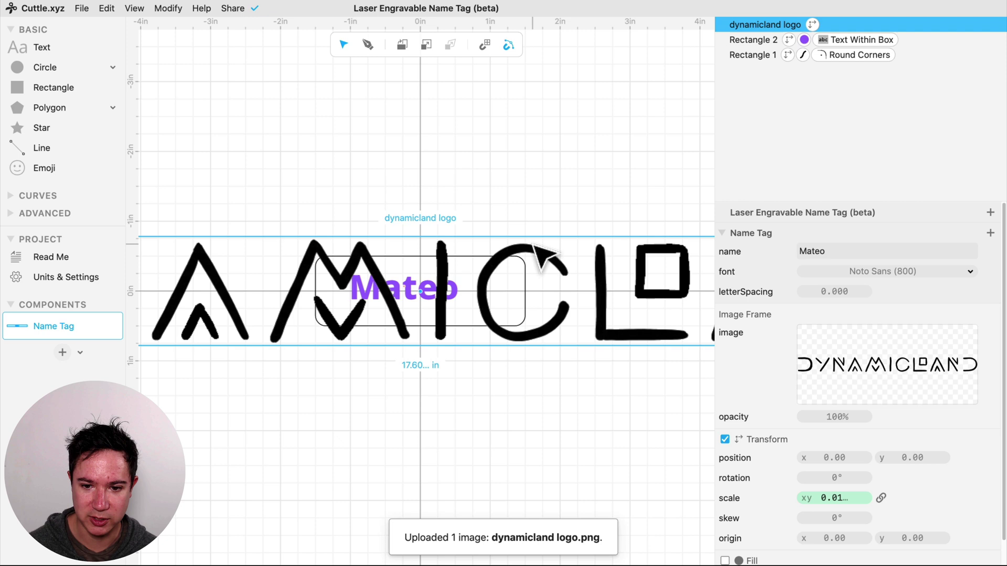
# Step: Move the logo above the tag and scale it down to about 3.27 in wide
pyautogui.scroll(-6, 534, 245)
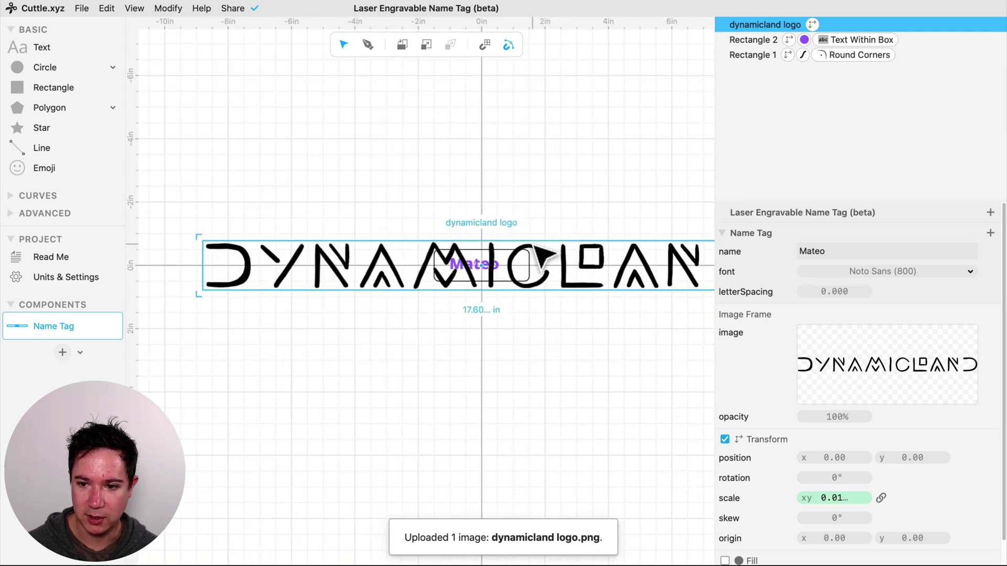
pyautogui.scroll(-3, 550, 223)
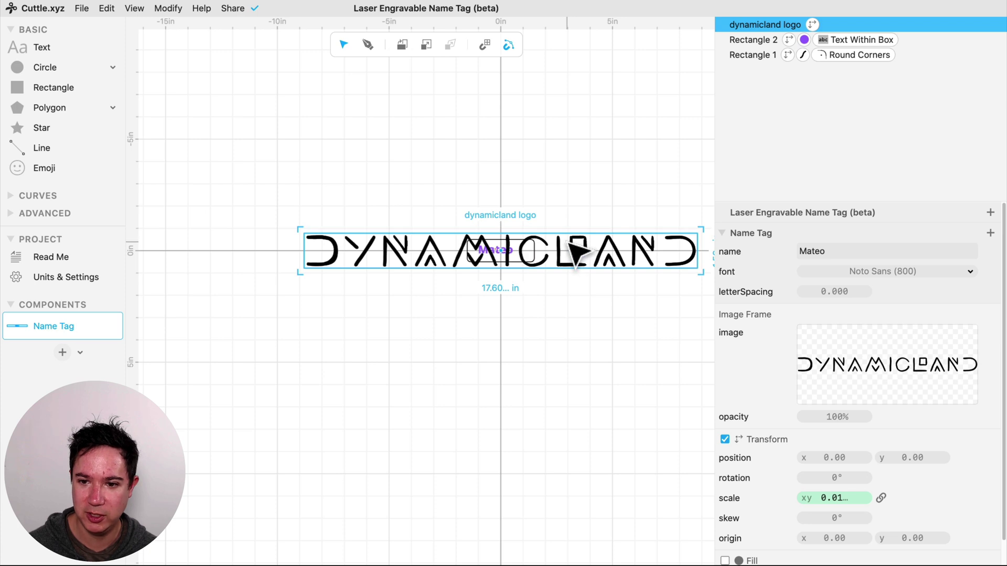
pyautogui.moveTo(568, 254); pyautogui.dragTo(558, 201)
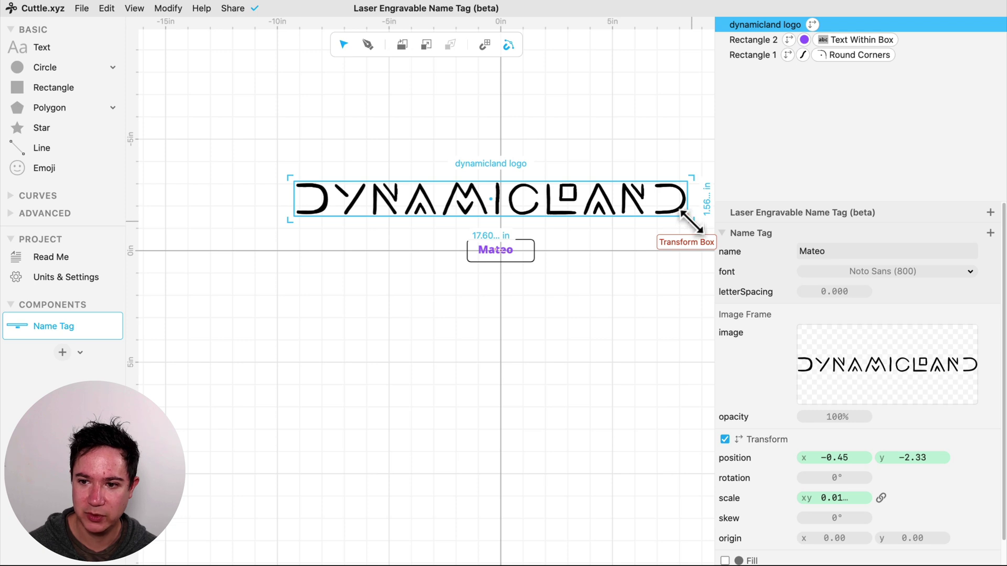
pyautogui.moveTo(691, 222); pyautogui.dragTo(516, 228)
# Step: Set the logo's width to 2.8 in, after first trying 3 in
pyautogui.scroll(5, 558, 291)
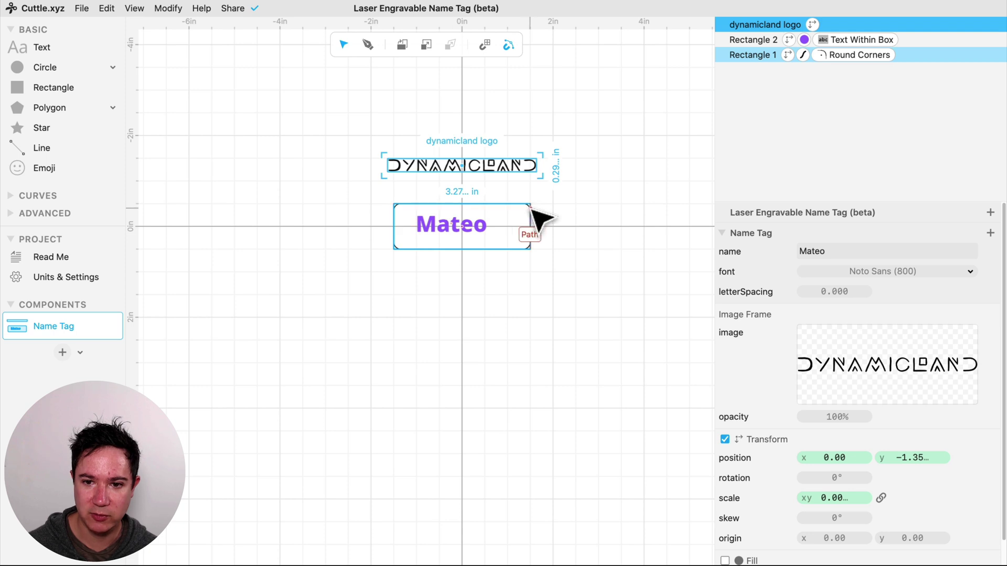
pyautogui.click(531, 213)
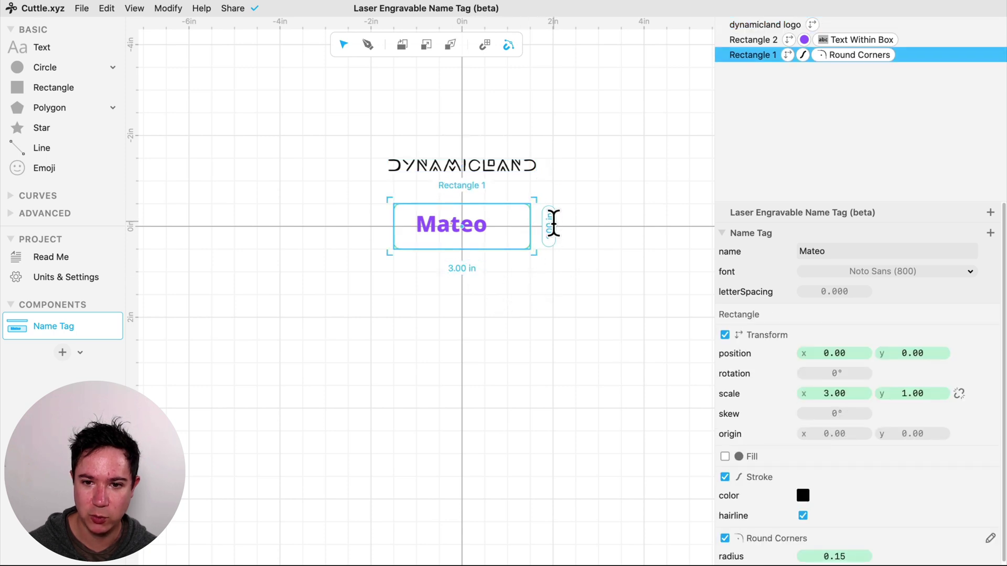
pyautogui.click(514, 168)
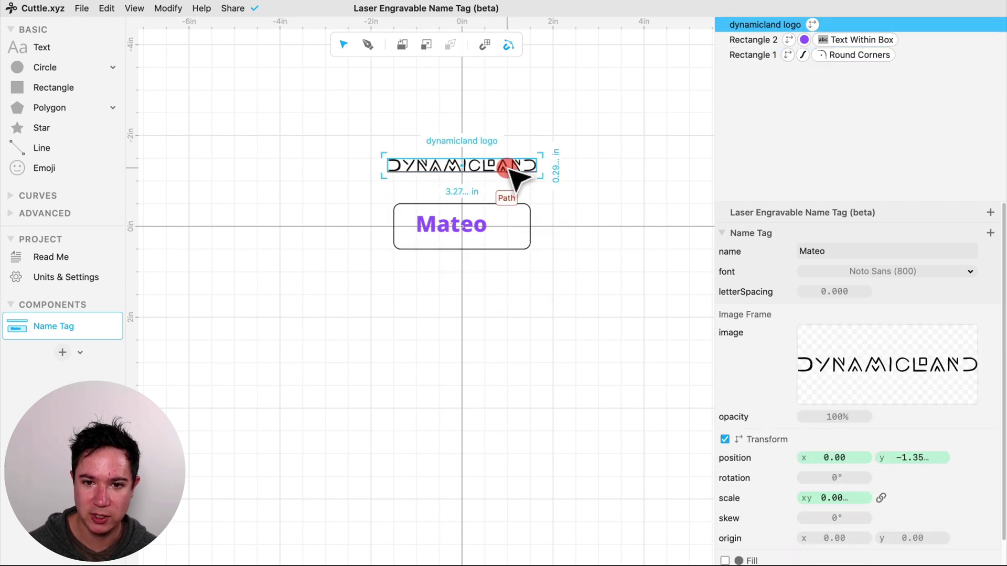
pyautogui.click(464, 190)
pyautogui.write('3')
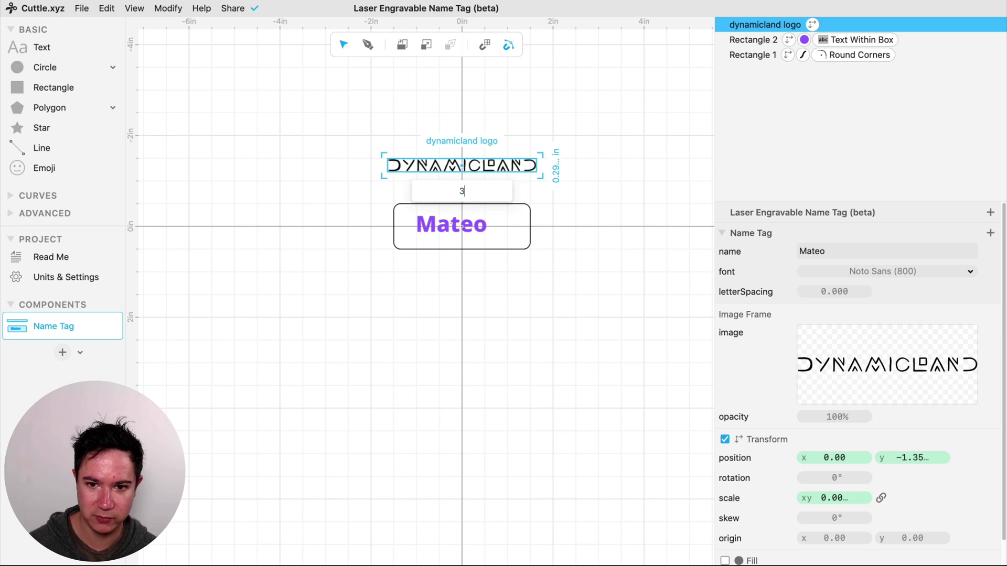
pyautogui.press('Return')
pyautogui.click(462, 191)
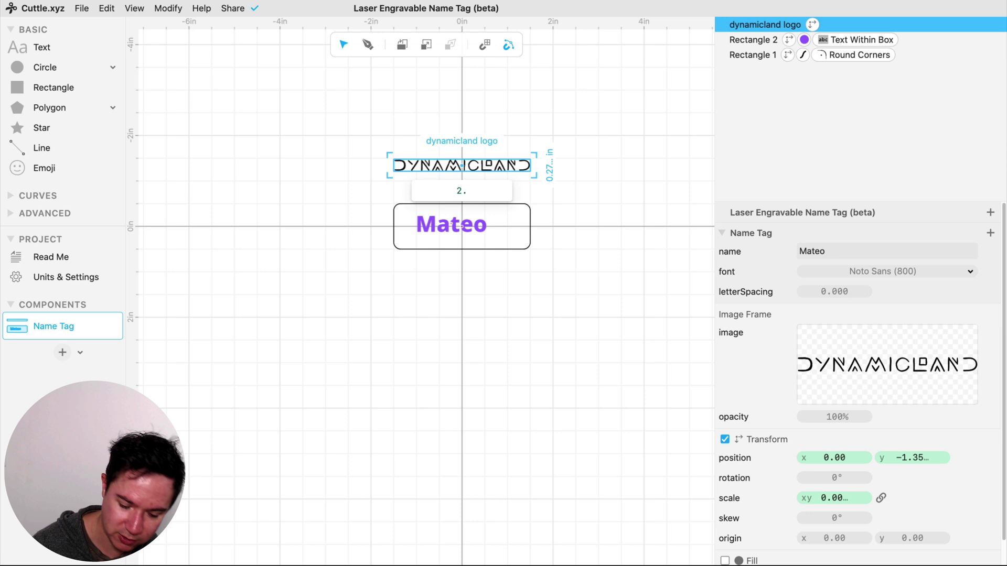
pyautogui.press('Return')
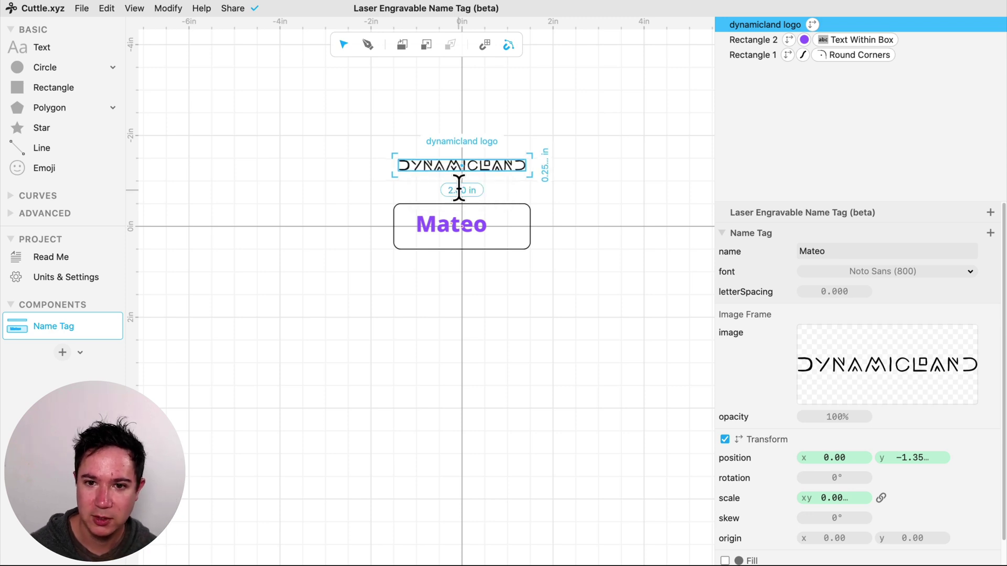
# Step: Move the logo down into the tag, just inside its top edge
pyautogui.moveTo(464, 167); pyautogui.dragTo(463, 215)
pyautogui.scroll(5, 480, 223)
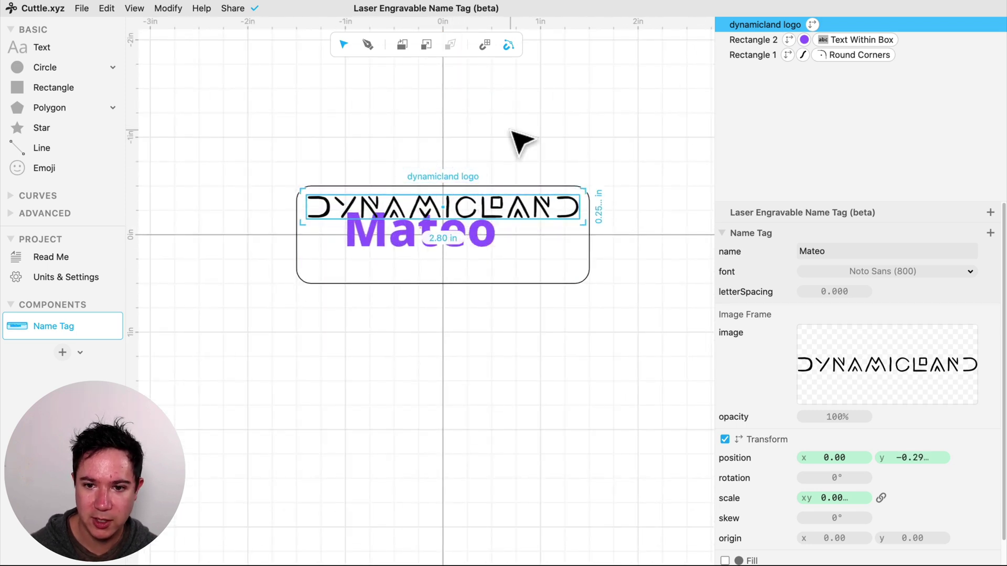
pyautogui.press('Up')
pyautogui.press('Up')
pyautogui.press('Up')
pyautogui.press('Up')
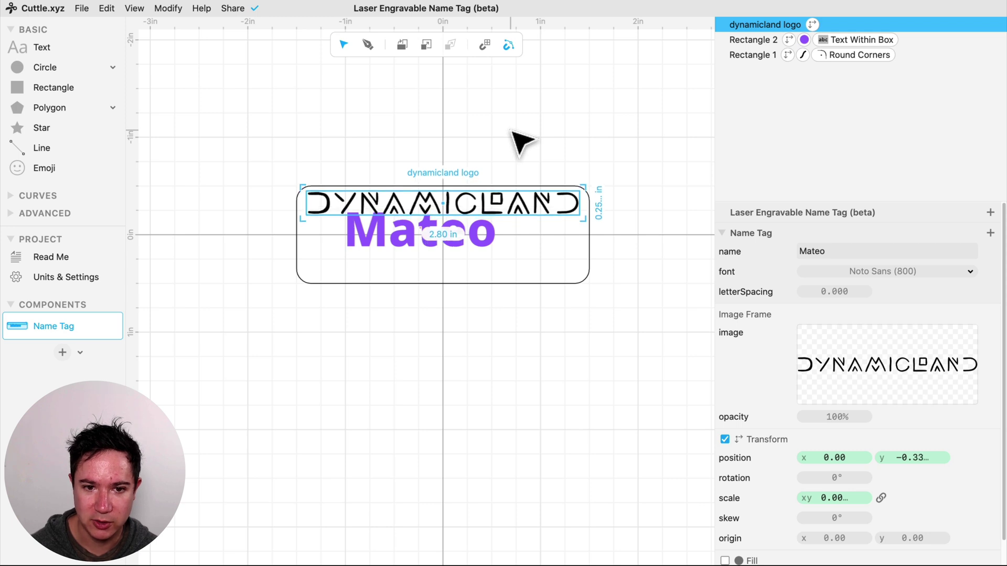
pyautogui.click(514, 137)
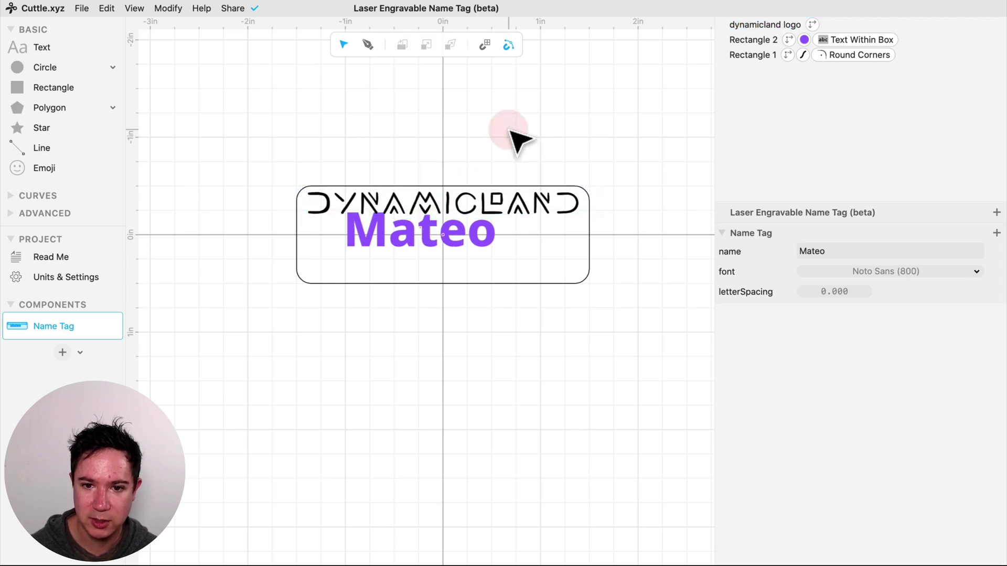
# Step: Centre the purple Mateo text box under the logo and resize it to 2.79 × 0.60 in
pyautogui.click(471, 239)
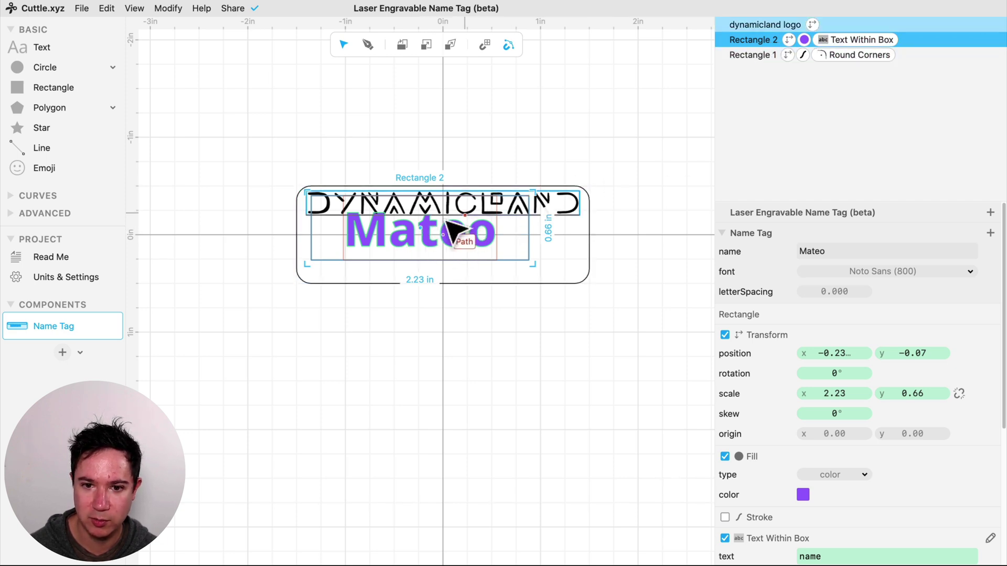
pyautogui.moveTo(420, 227); pyautogui.dragTo(446, 253)
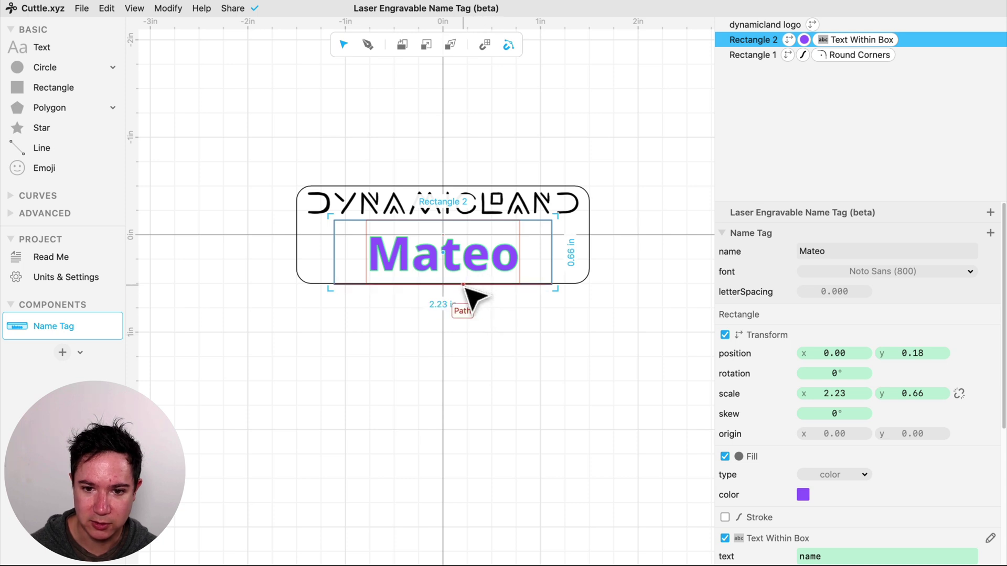
pyautogui.moveTo(465, 286); pyautogui.dragTo(463, 275)
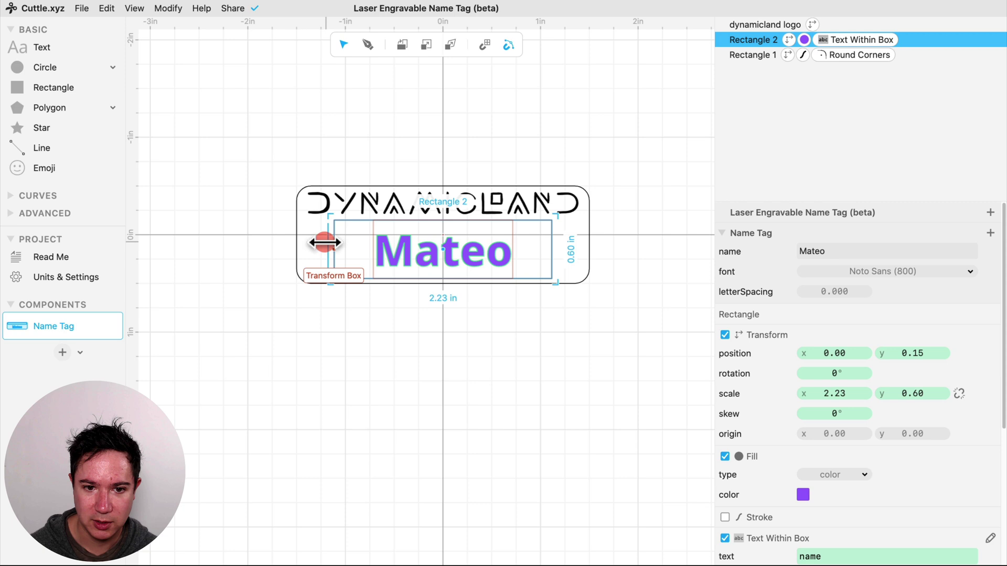
pyautogui.moveTo(325, 242); pyautogui.dragTo(306, 240)
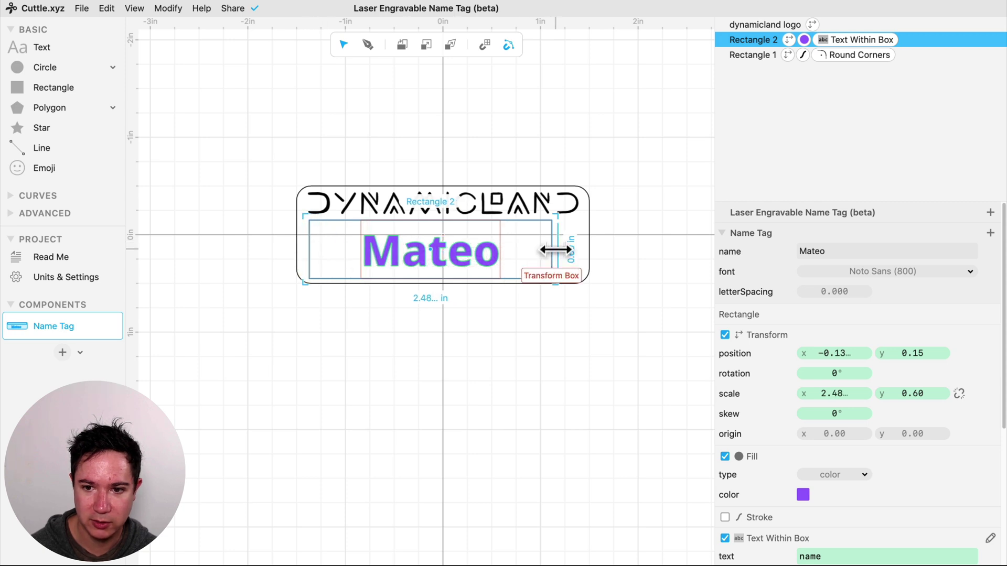
pyautogui.moveTo(556, 250); pyautogui.dragTo(581, 250)
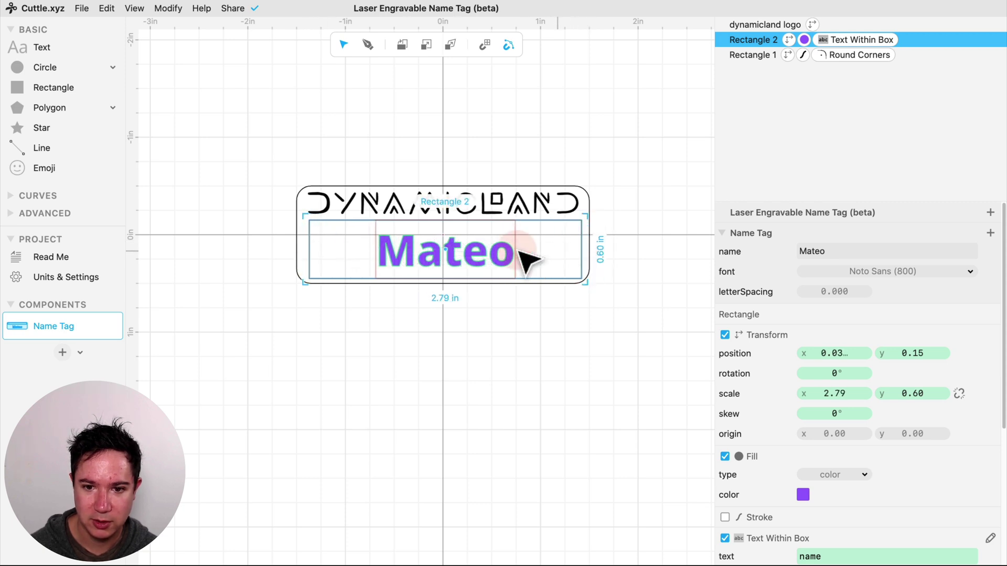
pyautogui.moveTo(447, 248)
pyautogui.mouseDown()
pyautogui.moveTo(467, 306)
pyautogui.moveTo(445, 248)
pyautogui.mouseUp()
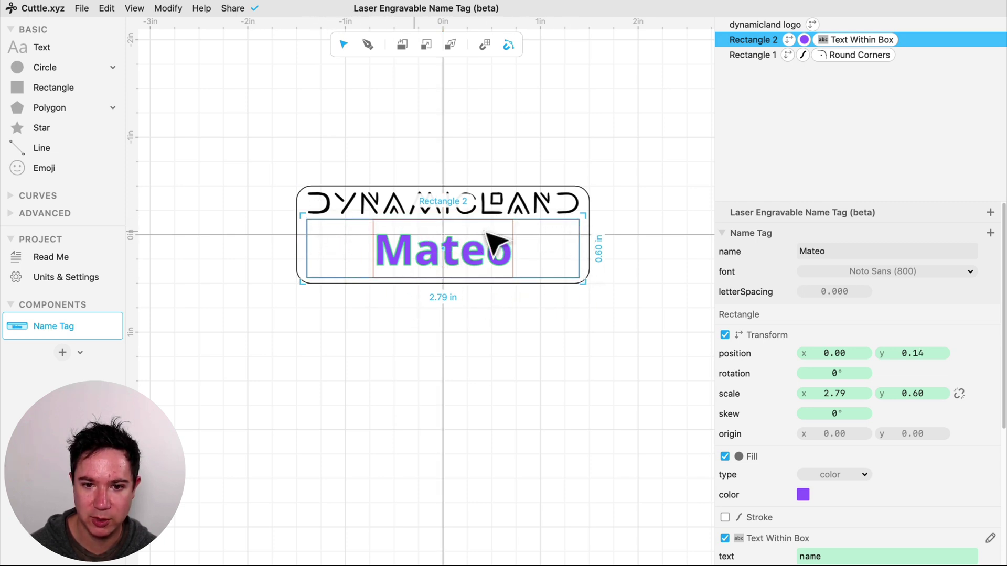
# Step: Test shrink-to-fit with a very long name, then add a second line reading 'Second line'
pyautogui.click(518, 344)
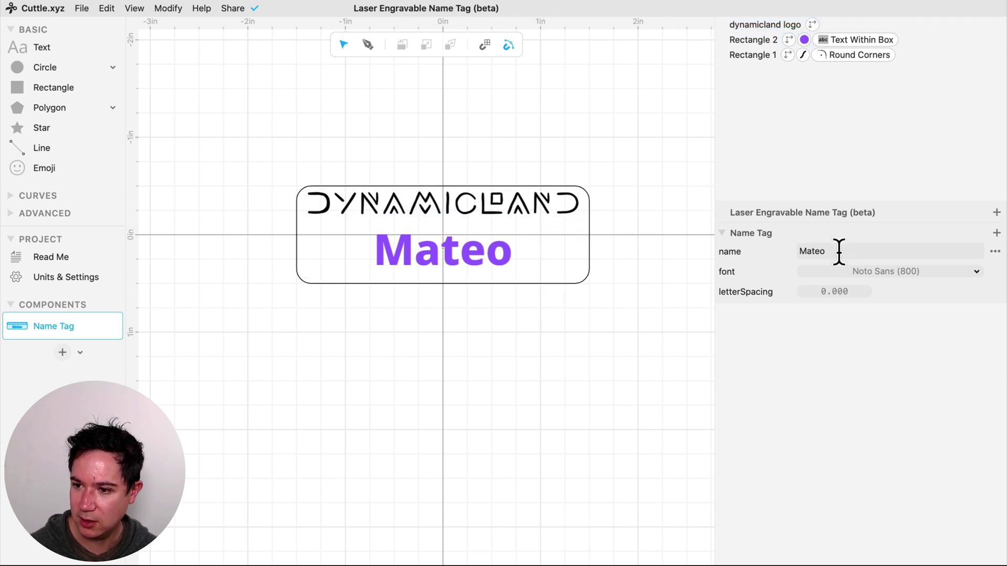
pyautogui.moveTo(839, 251); pyautogui.dragTo(767, 252)
pyautogui.write('Olivia')
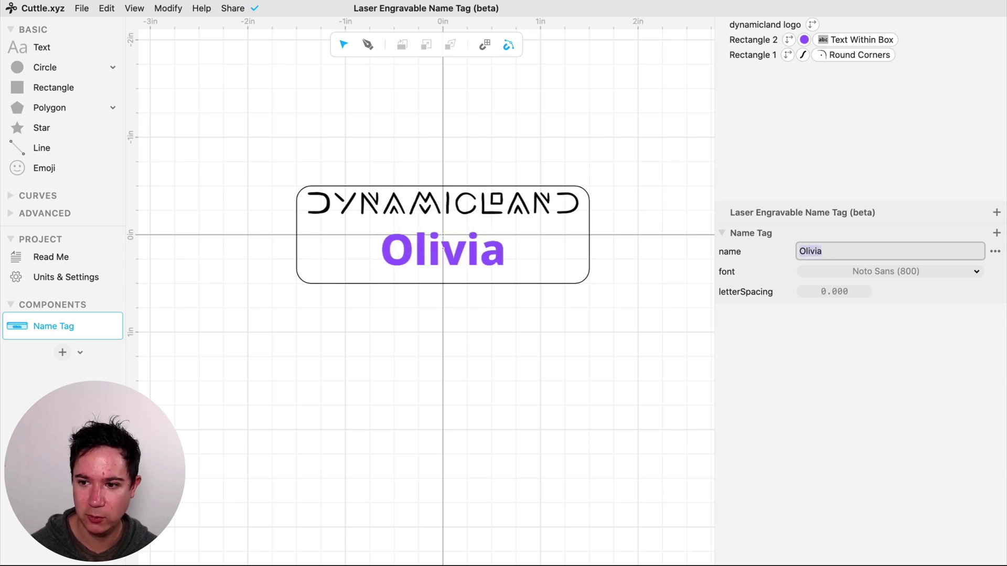
pyautogui.write('Constantine')
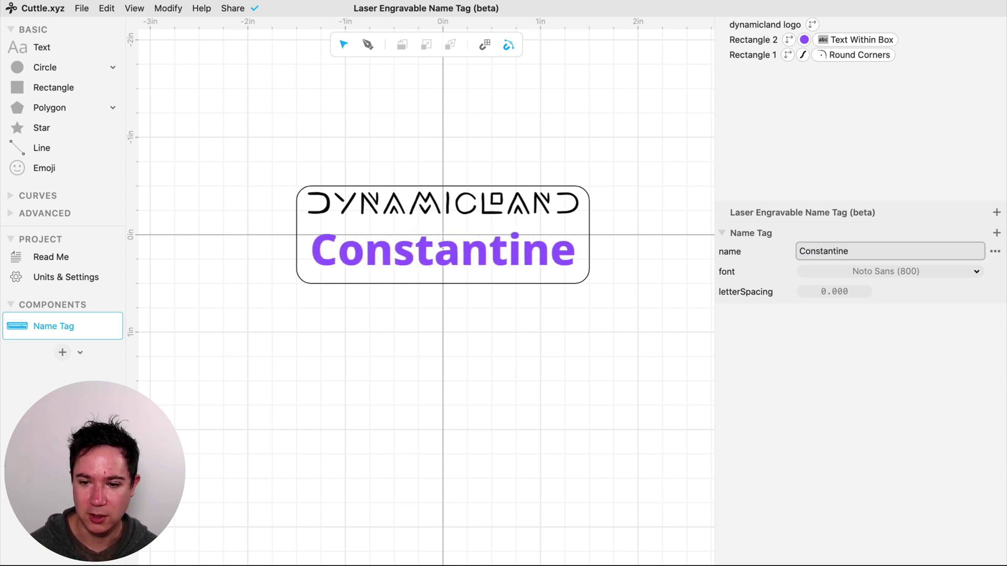
pyautogui.write('asdfasdfa')
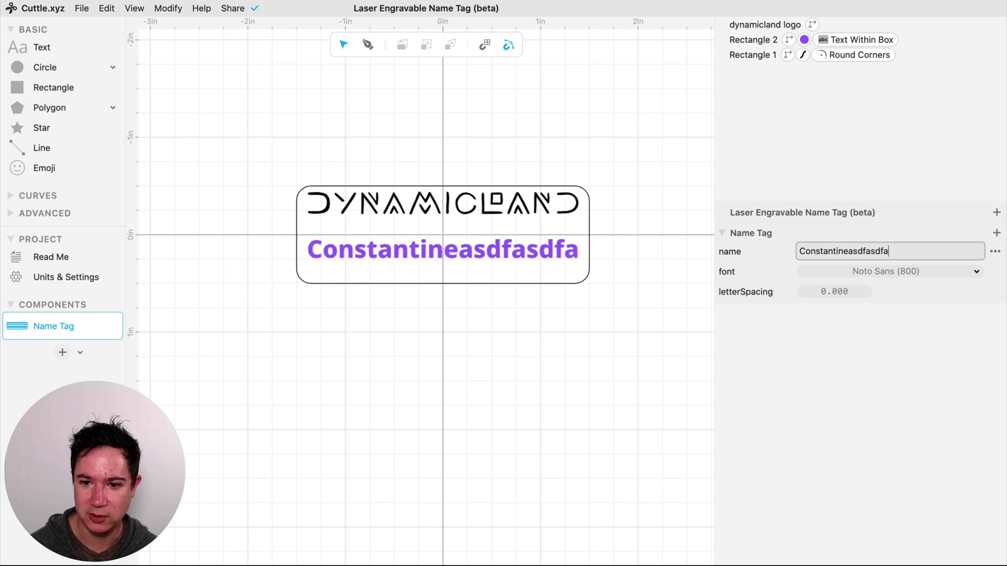
pyautogui.press('BackSpace')
pyautogui.press('BackSpace')
pyautogui.press('BackSpace')
pyautogui.press('BackSpace')
pyautogui.press('BackSpace')
pyautogui.press('BackSpace')
pyautogui.press('BackSpace')
pyautogui.press('BackSpace')
pyautogui.press('BackSpace')
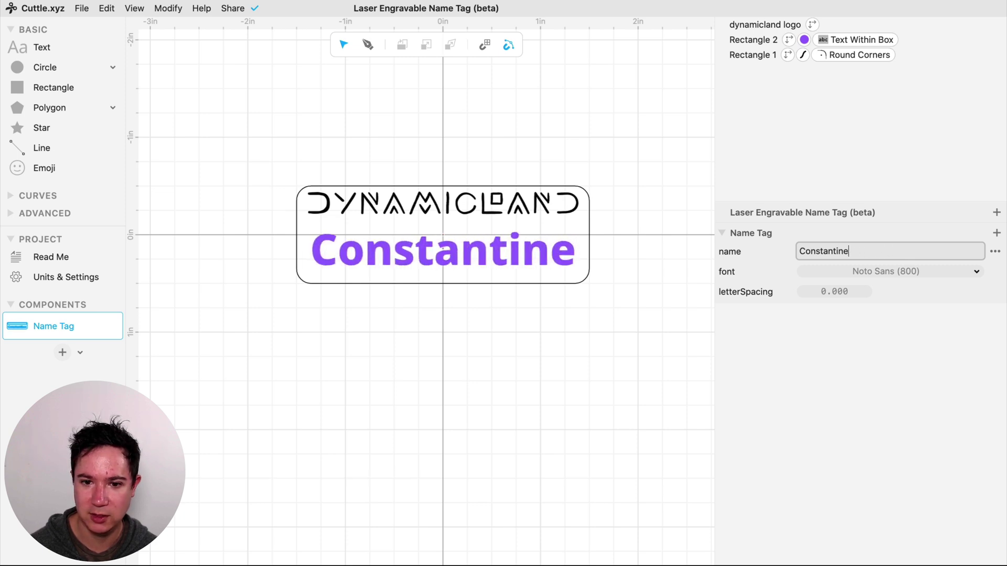
pyautogui.press('Return')
pyautogui.write('Second line')
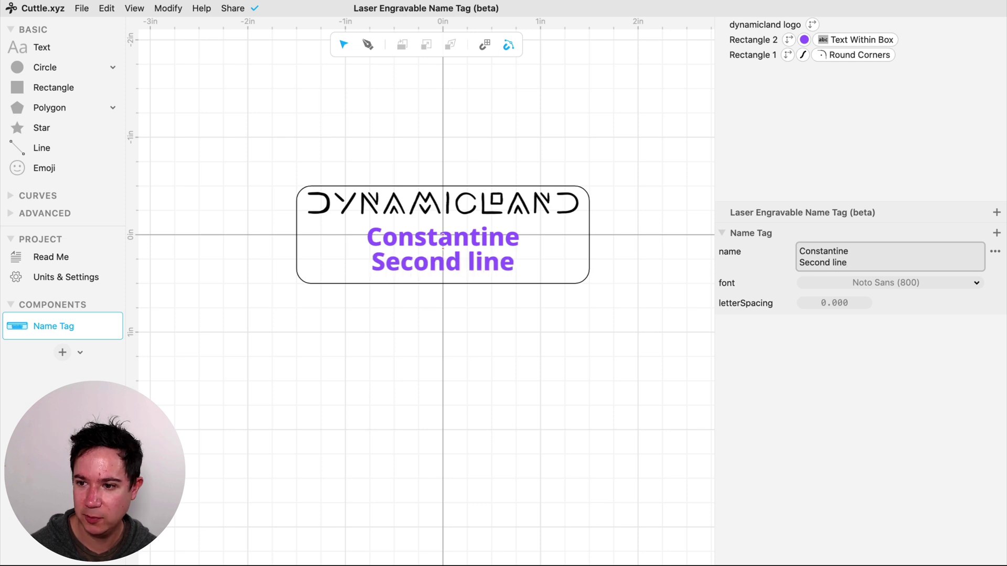
# Step: Clear the two-line test text and enter the short final first name
pyautogui.hotkey('shift', 'Up')
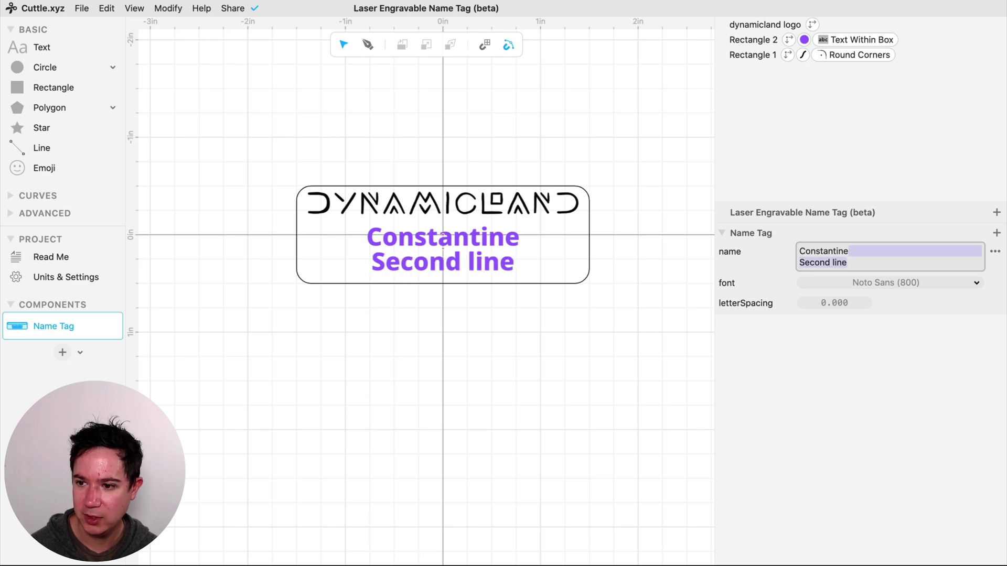
pyautogui.press('BackSpace')
pyautogui.write('Olivia')
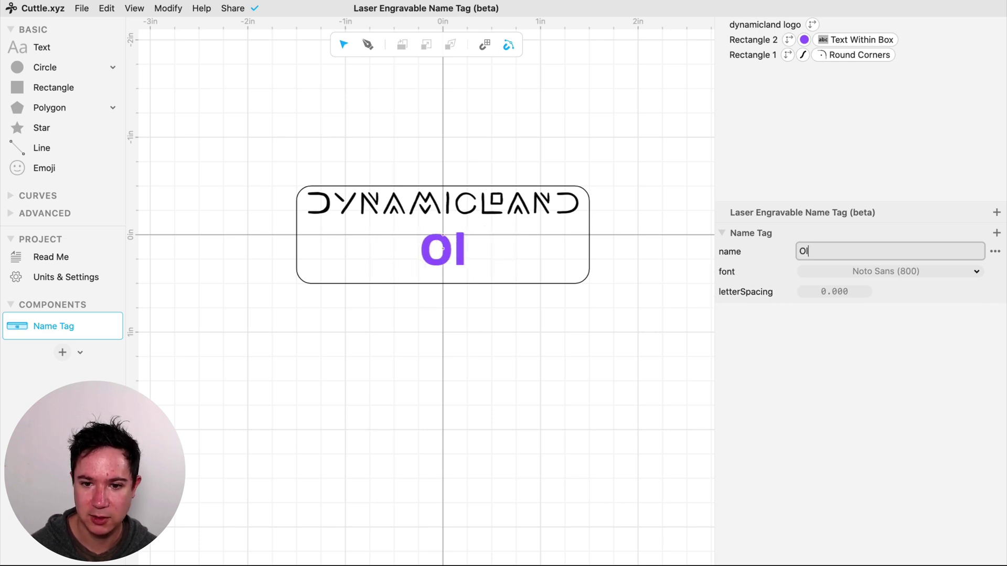
pyautogui.click(546, 95)
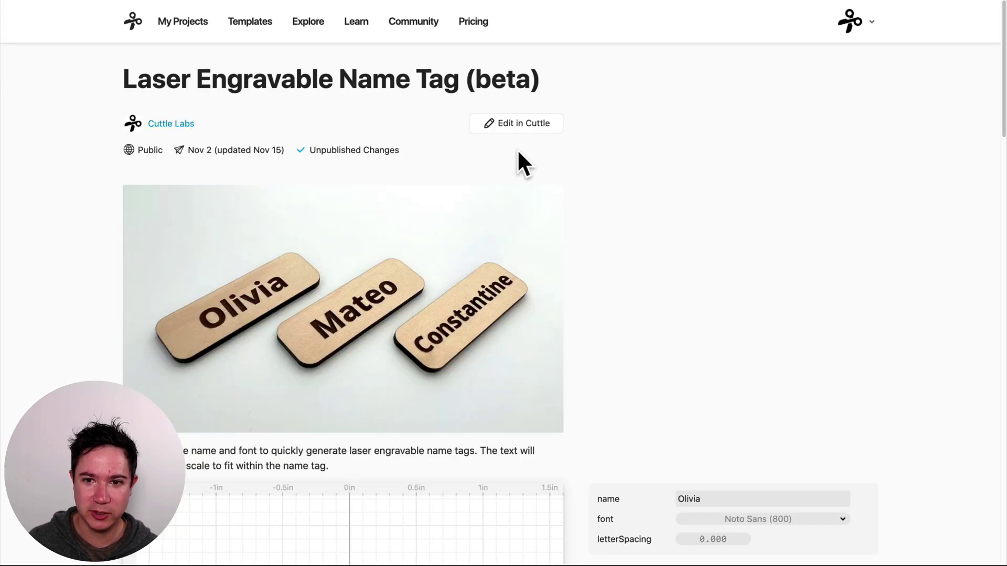
# Step: Reopen the name tag project in the editor with Edit in Cuttle
pyautogui.click(519, 123)
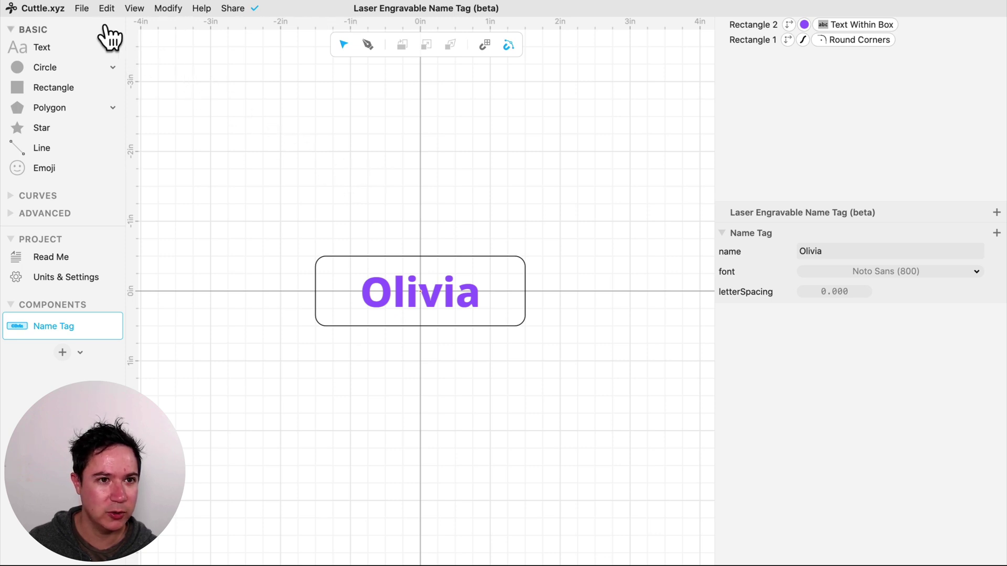
pyautogui.click(88, 10)
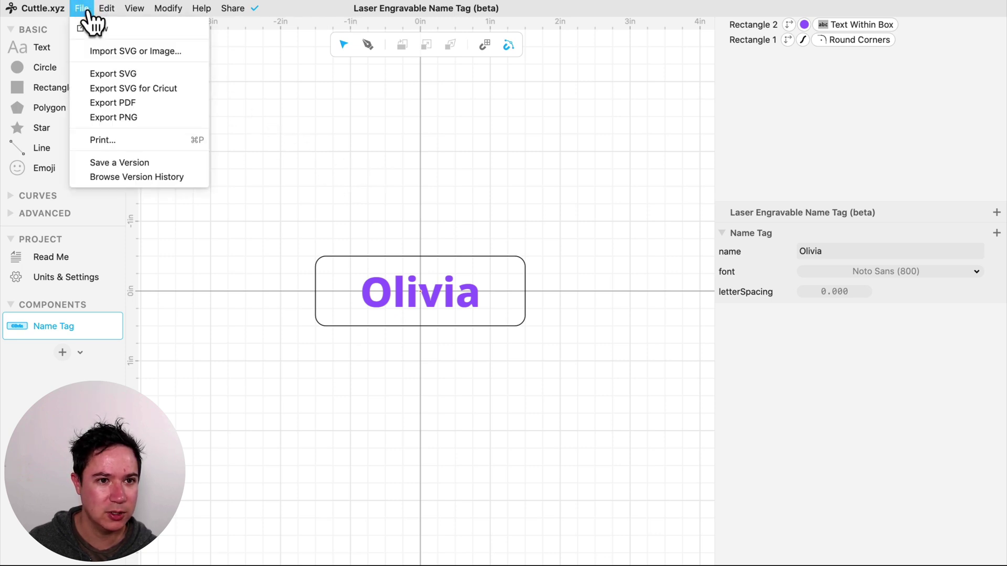
pyautogui.click(152, 52)
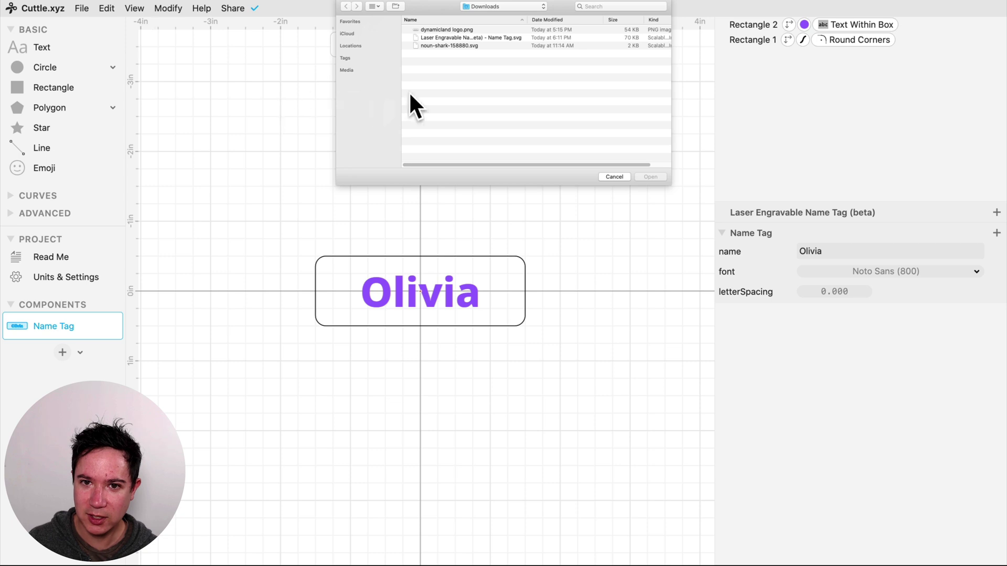
pyautogui.click(456, 46)
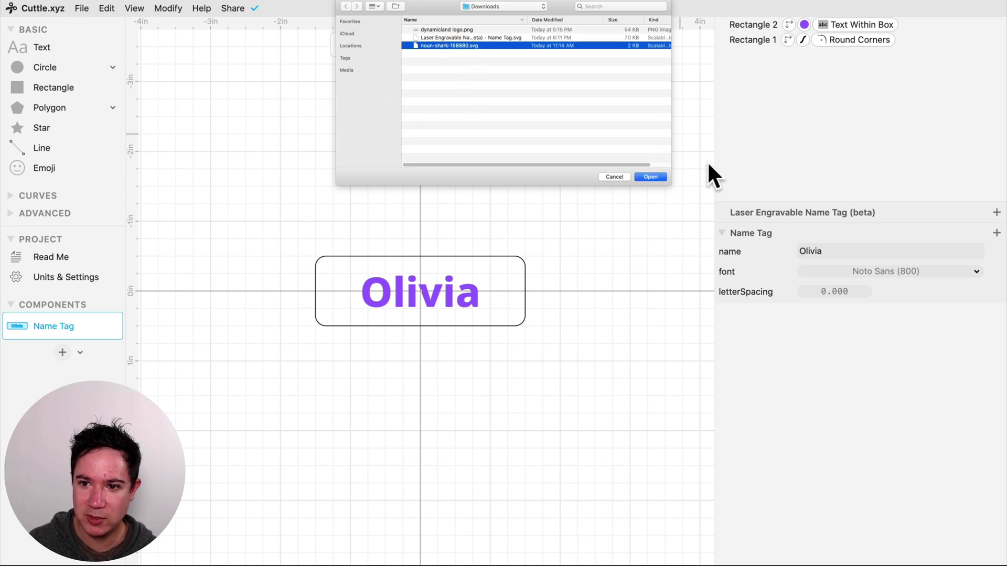
pyautogui.click(650, 176)
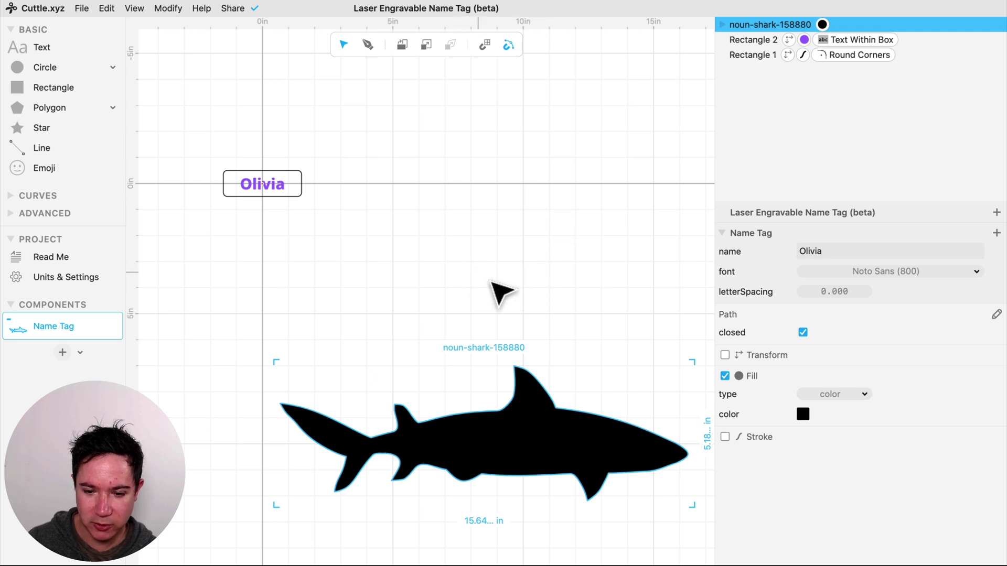
pyautogui.click(83, 8)
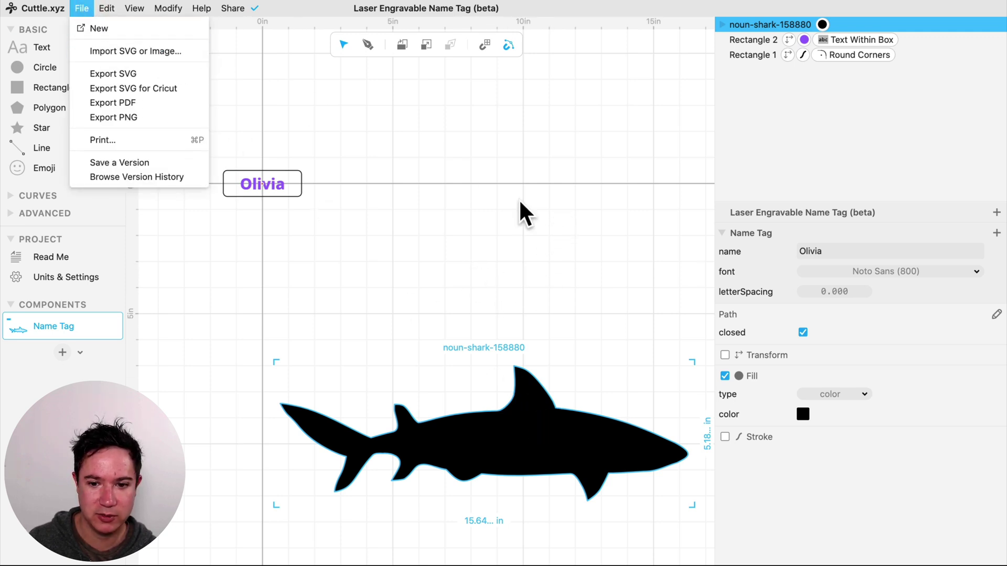
pyautogui.click(551, 305)
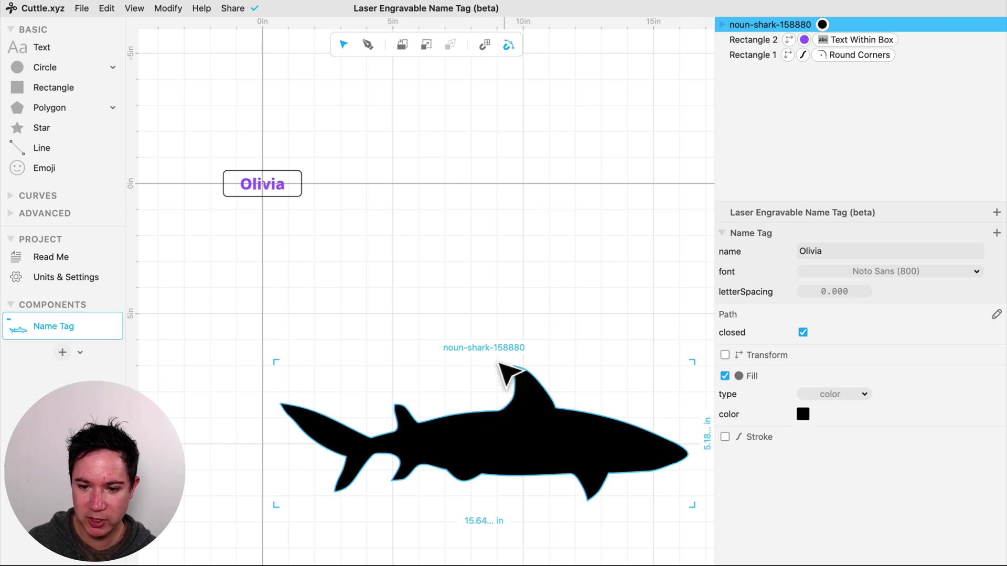
# Step: Switch the shark from a solid black fill to a hairline stroke outline
pyautogui.click(724, 376)
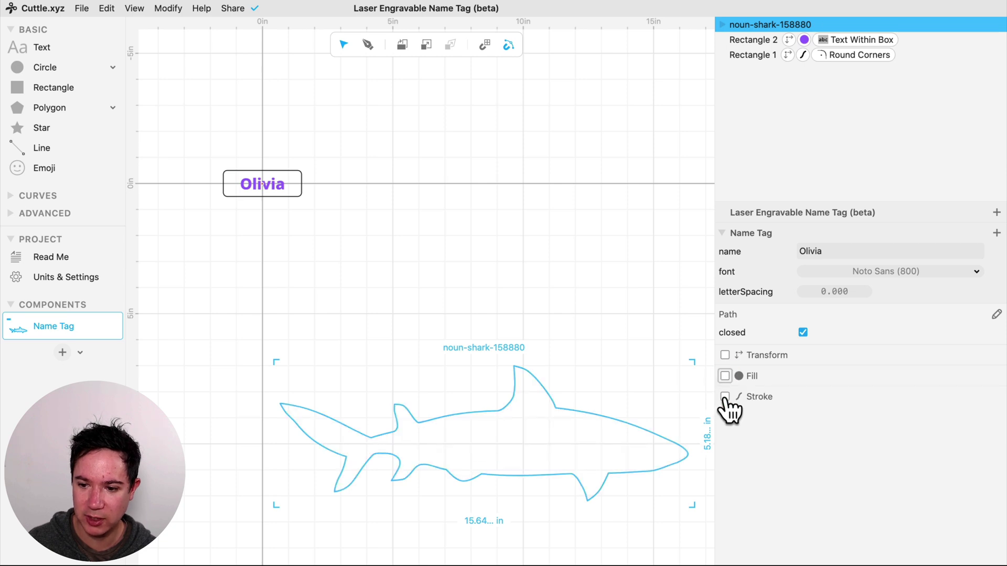
pyautogui.click(724, 397)
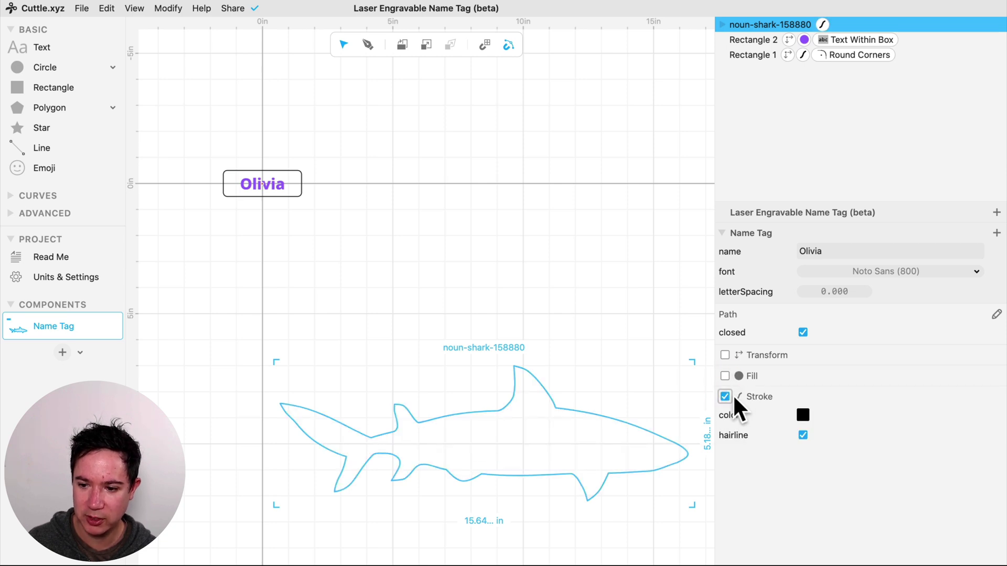
pyautogui.click(634, 370)
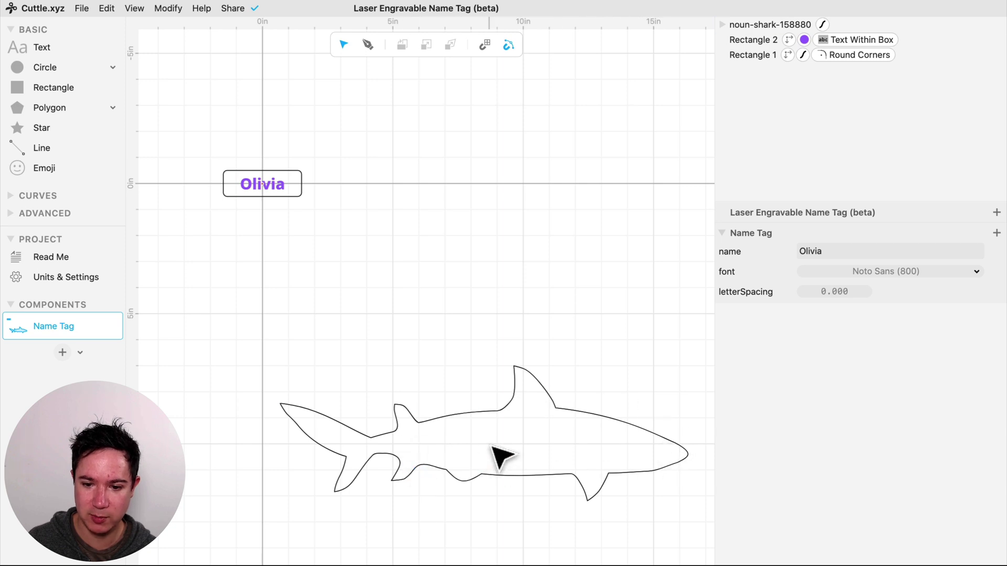
# Step: Scale the shark outline to 4 in wide, making it 4.00 × 1.33 in
pyautogui.click(492, 410)
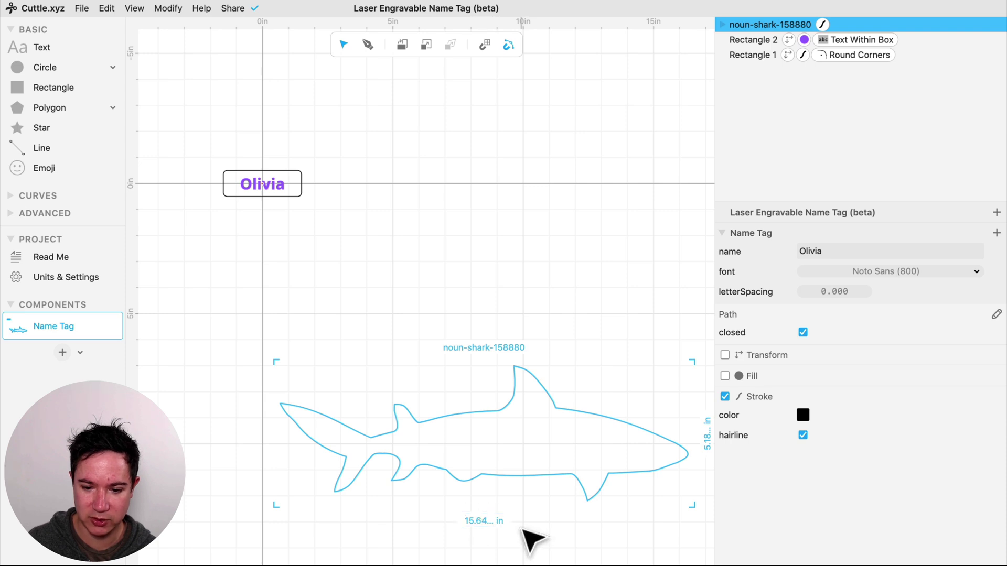
pyautogui.click(482, 521)
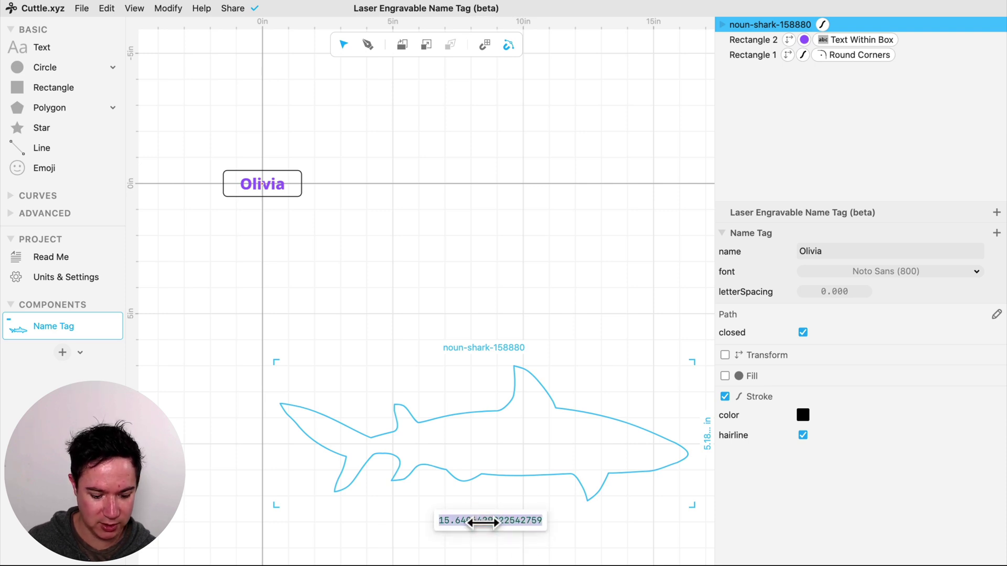
pyautogui.write('4')
pyautogui.press('Return')
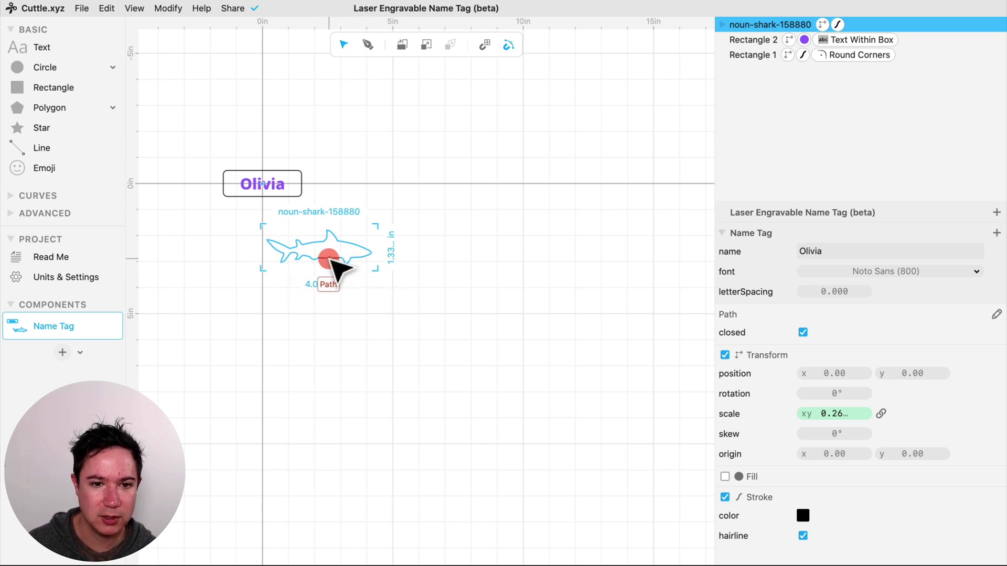
# Step: Move the shark outline over the name text, nudging it slightly left and down
pyautogui.moveTo(329, 258); pyautogui.dragTo(265, 193)
pyautogui.press('Left')
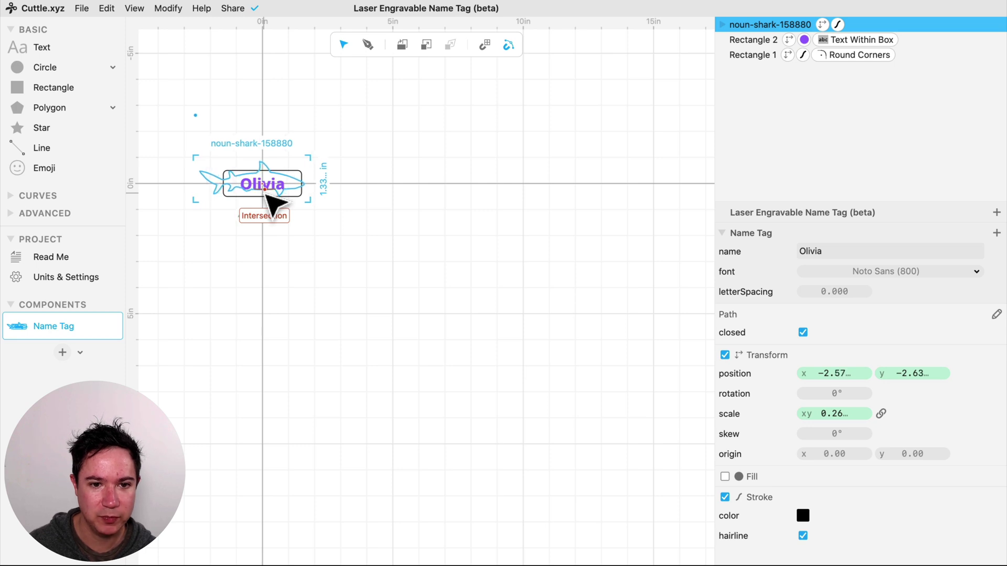
pyautogui.press('Down')
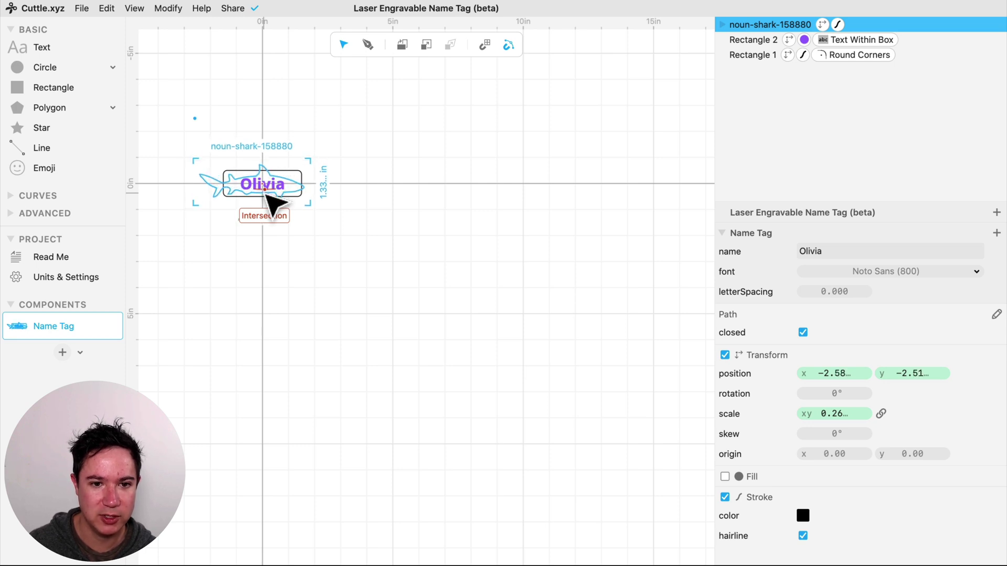
# Step: Delete the rounded rectangle border so the shark is the tag outline
pyautogui.click(375, 191)
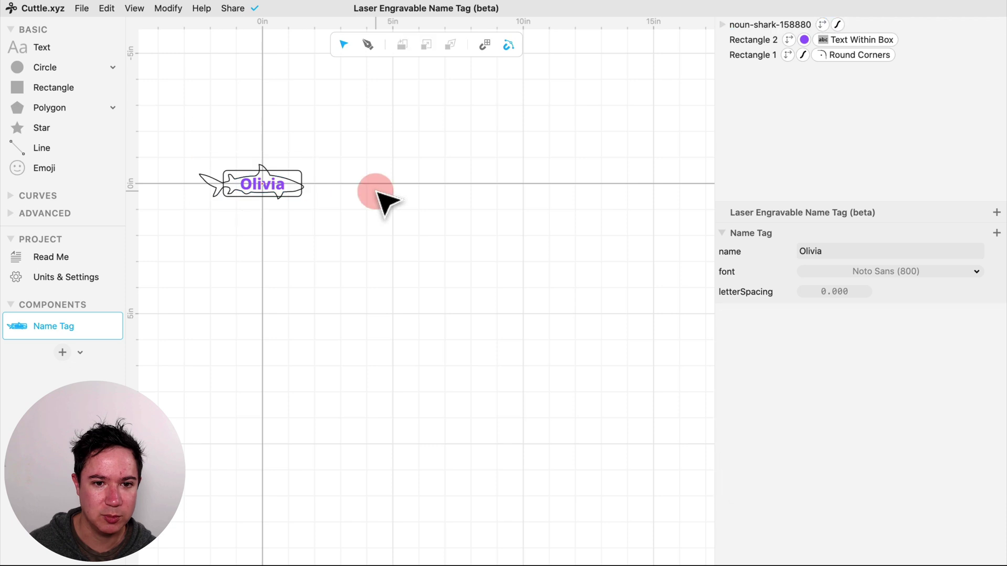
pyautogui.scroll(3, 264, 167)
pyautogui.scroll(2, 253, 157)
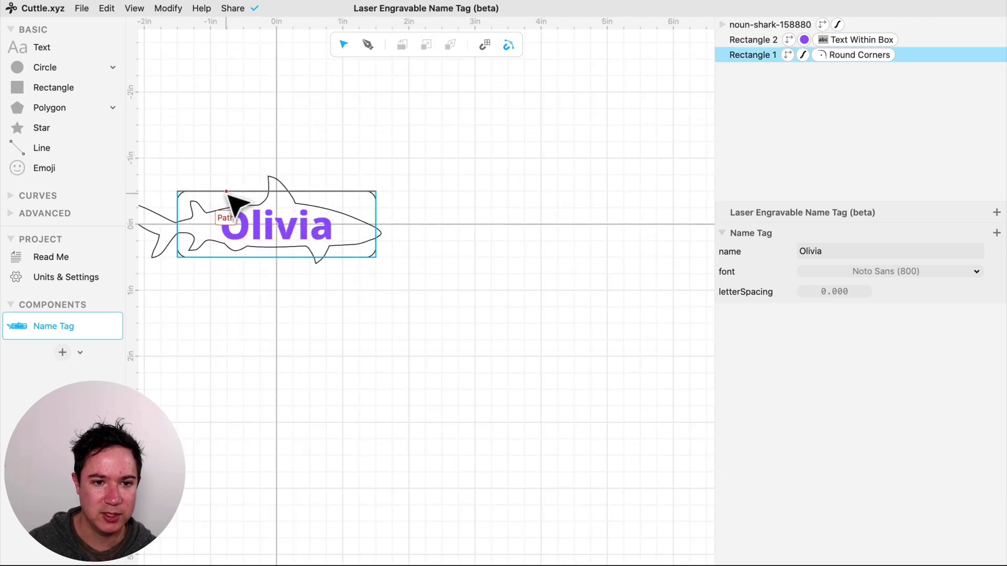
pyautogui.click(228, 199)
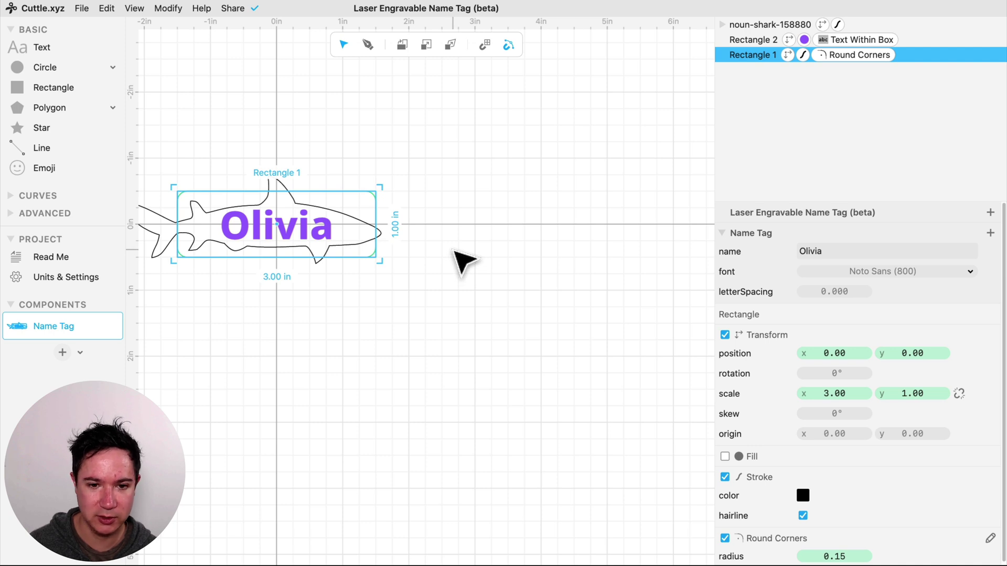
pyautogui.press('BackSpace')
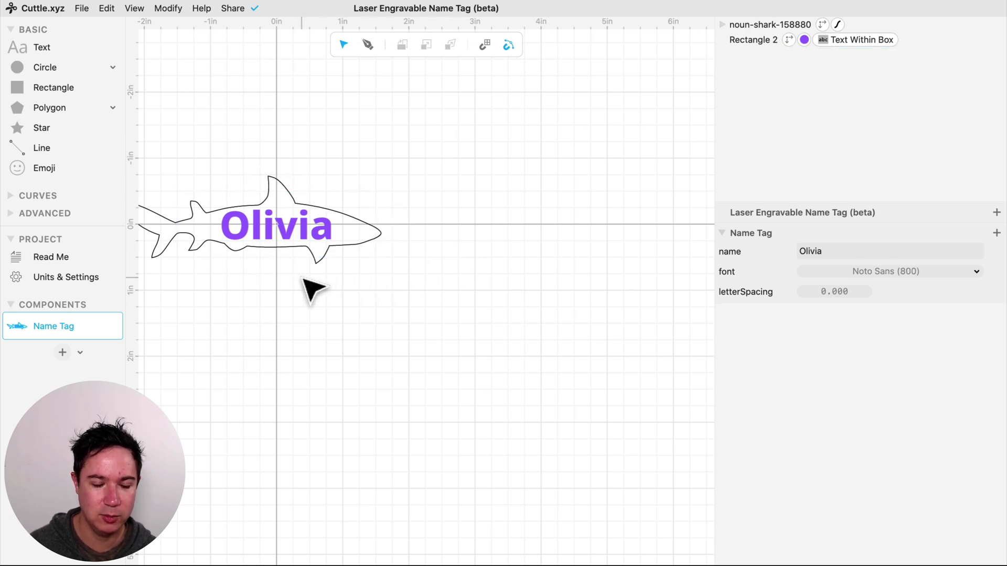
# Step: Select the purple name text box and append 'sdfds' to the name as a longer test
pyautogui.click(303, 241)
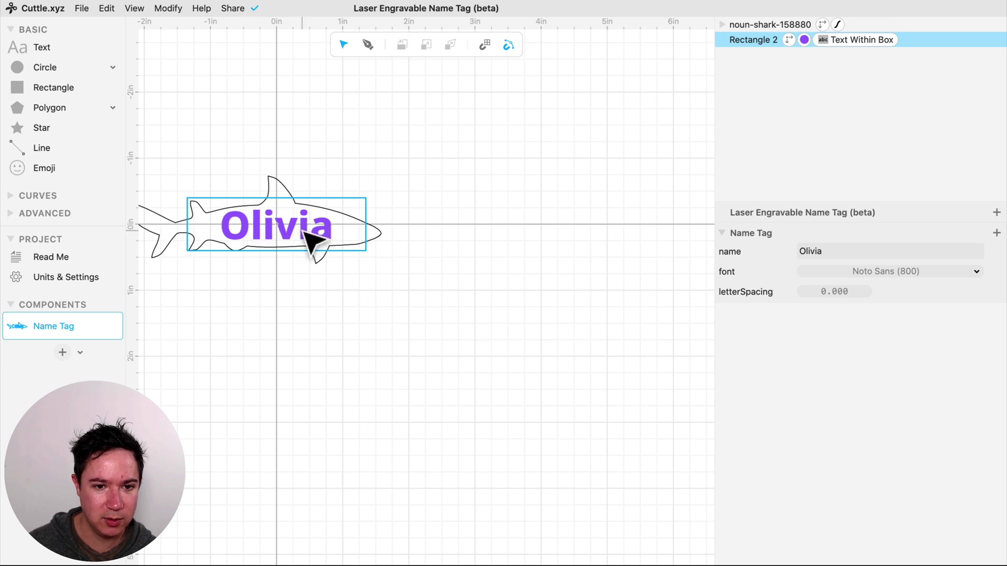
pyautogui.click(297, 227)
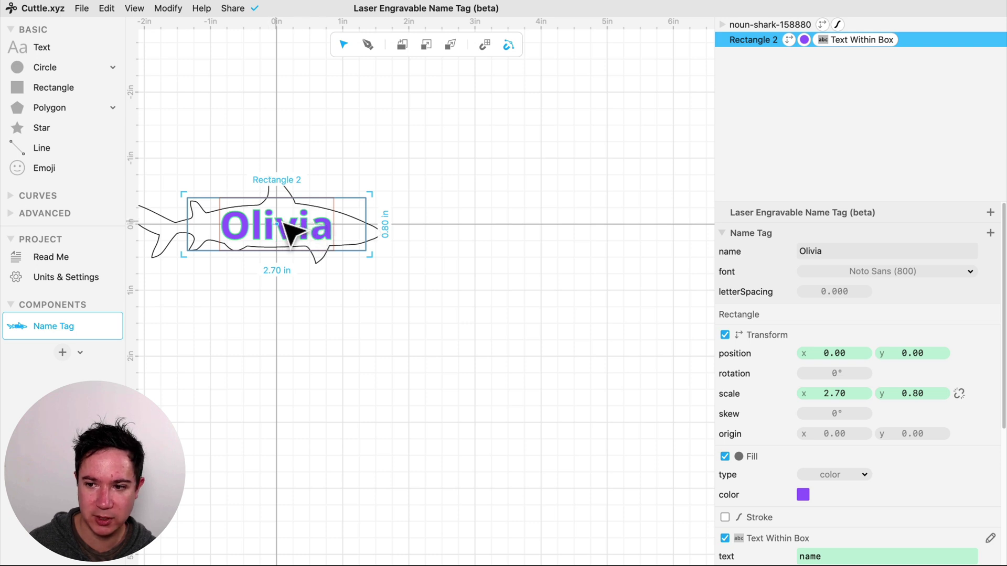
pyautogui.click(832, 250)
pyautogui.write('sdfds')
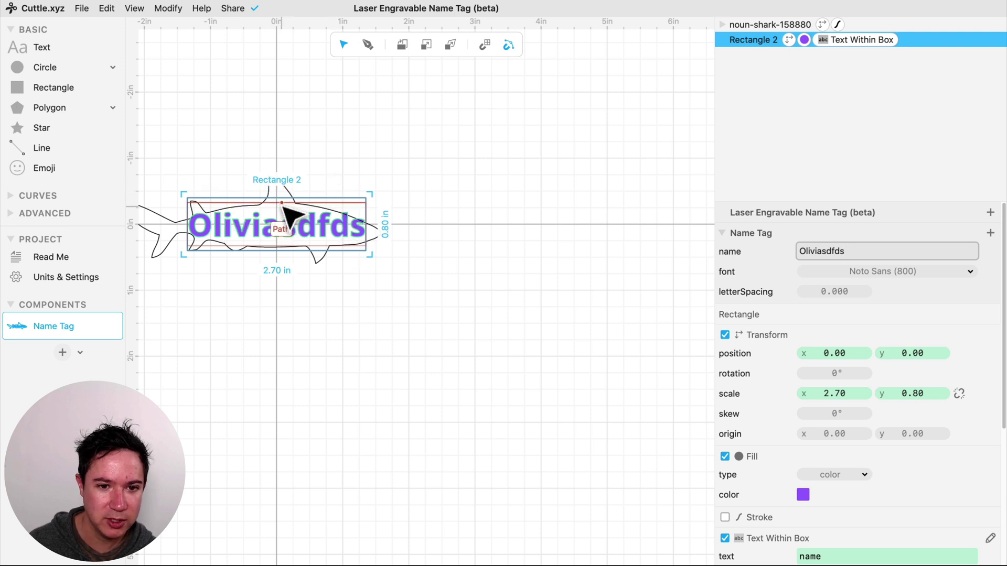
# Step: Resize the name text box to about 1.47 × 0.62 in inside the shark's body
pyautogui.scroll(5, 274, 210)
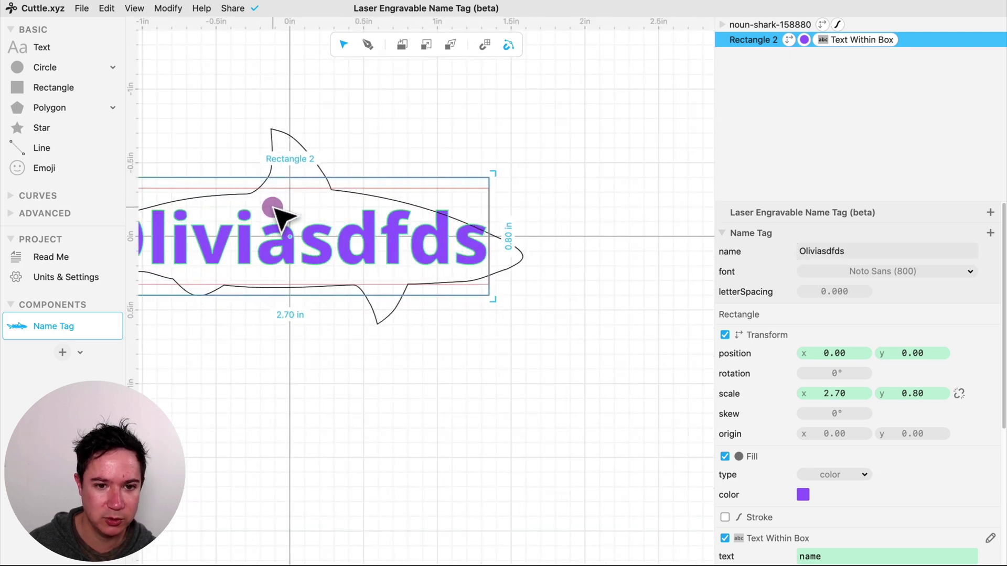
pyautogui.moveTo(274, 212); pyautogui.dragTo(360, 220)
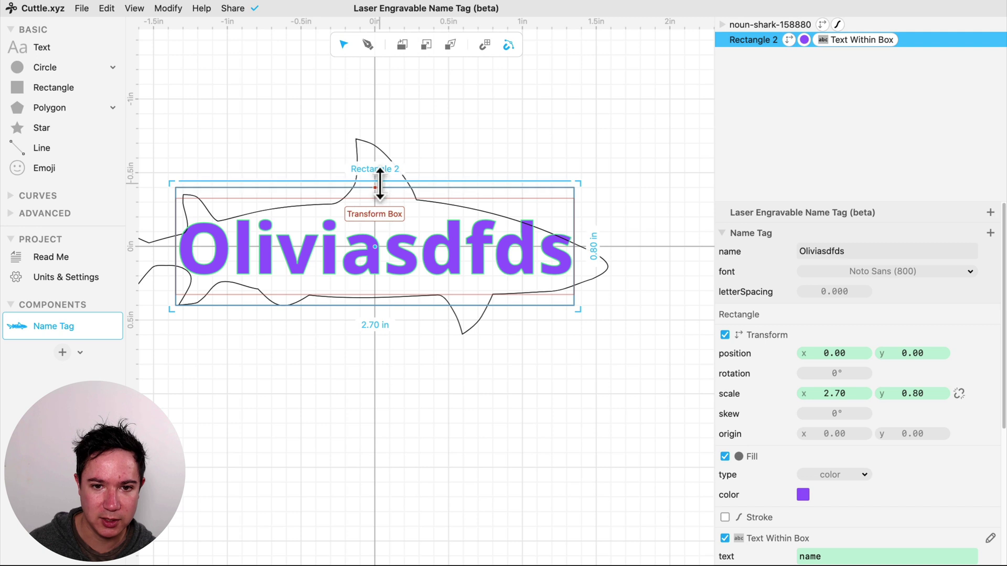
pyautogui.moveTo(379, 183); pyautogui.dragTo(380, 198)
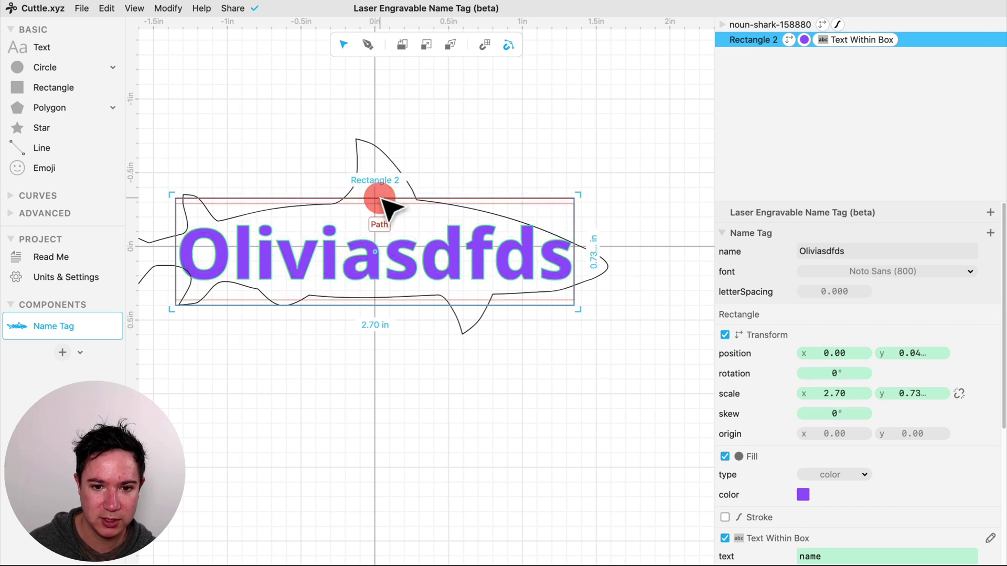
pyautogui.moveTo(383, 303); pyautogui.dragTo(384, 287)
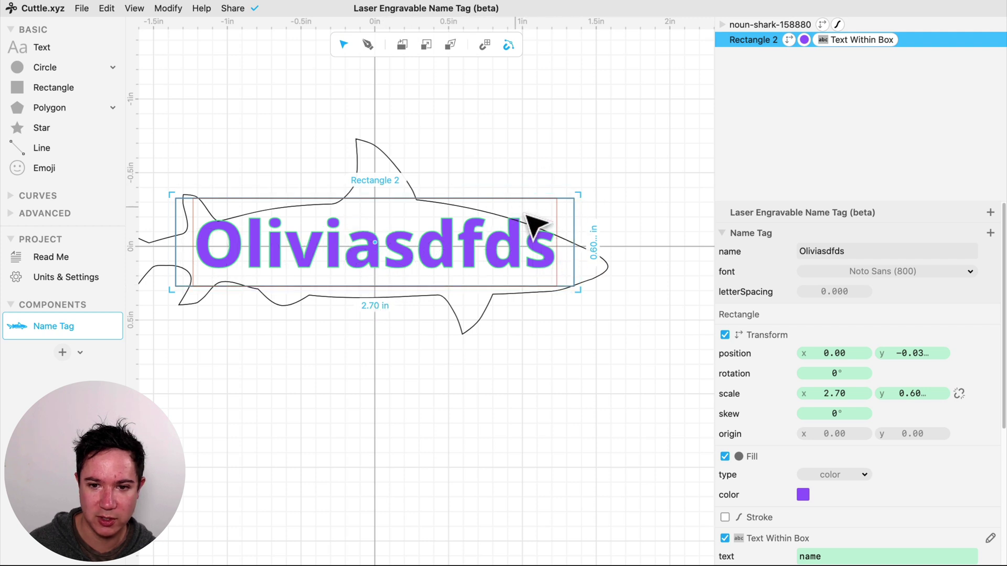
pyautogui.moveTo(387, 189); pyautogui.dragTo(384, 205)
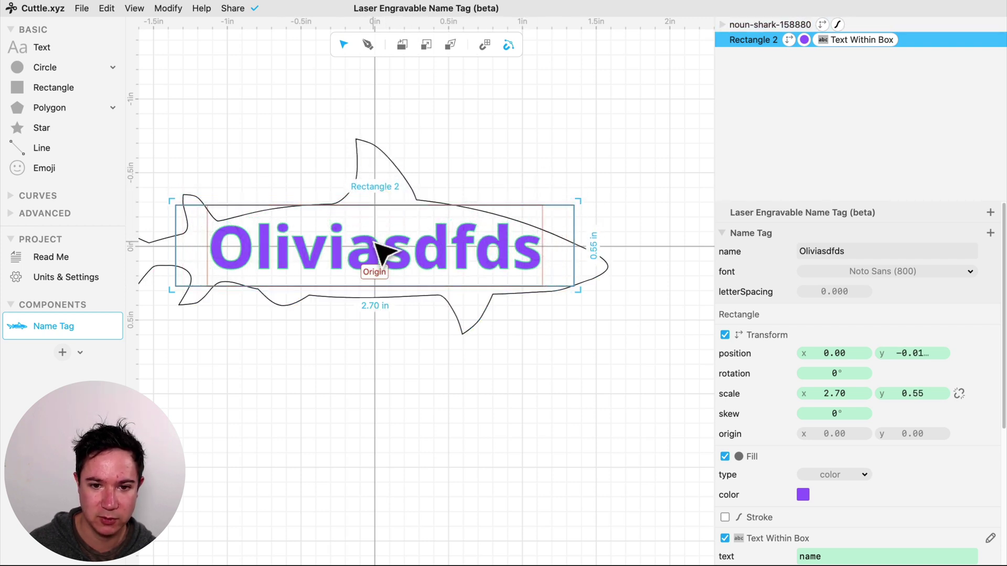
pyautogui.moveTo(374, 244); pyautogui.dragTo(375, 247)
pyautogui.moveTo(564, 251); pyautogui.dragTo(475, 258)
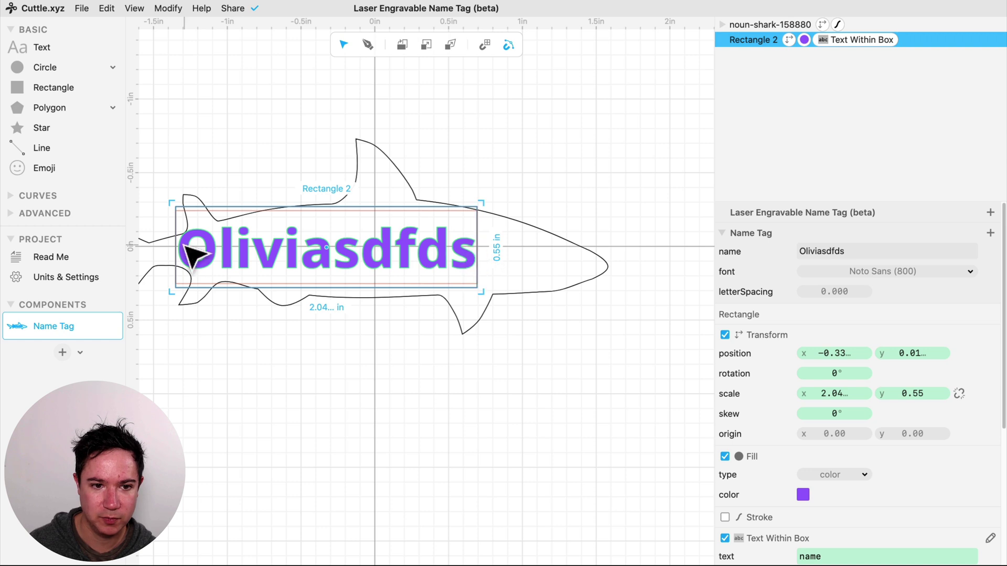
pyautogui.moveTo(170, 254); pyautogui.dragTo(262, 258)
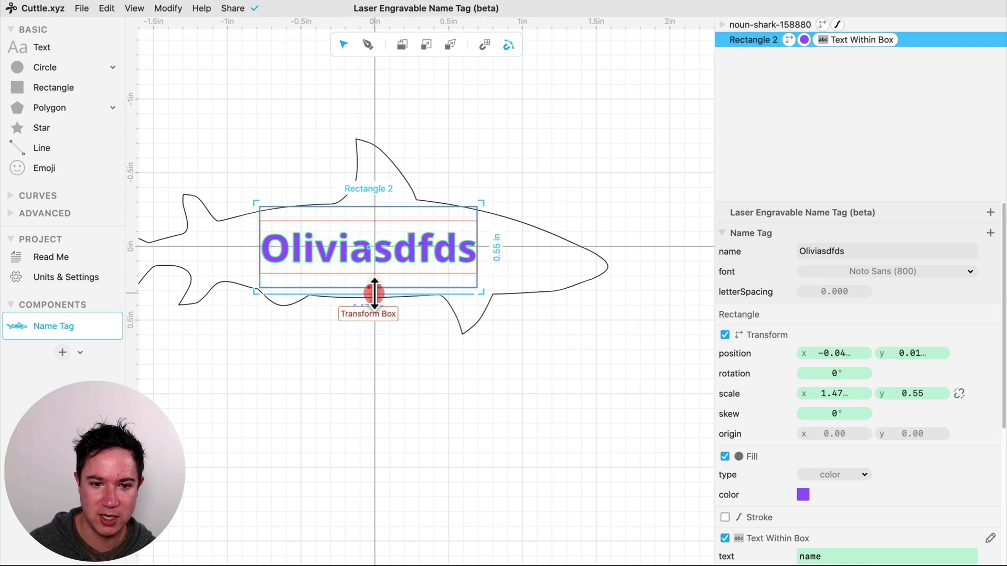
pyautogui.moveTo(375, 292); pyautogui.dragTo(375, 297)
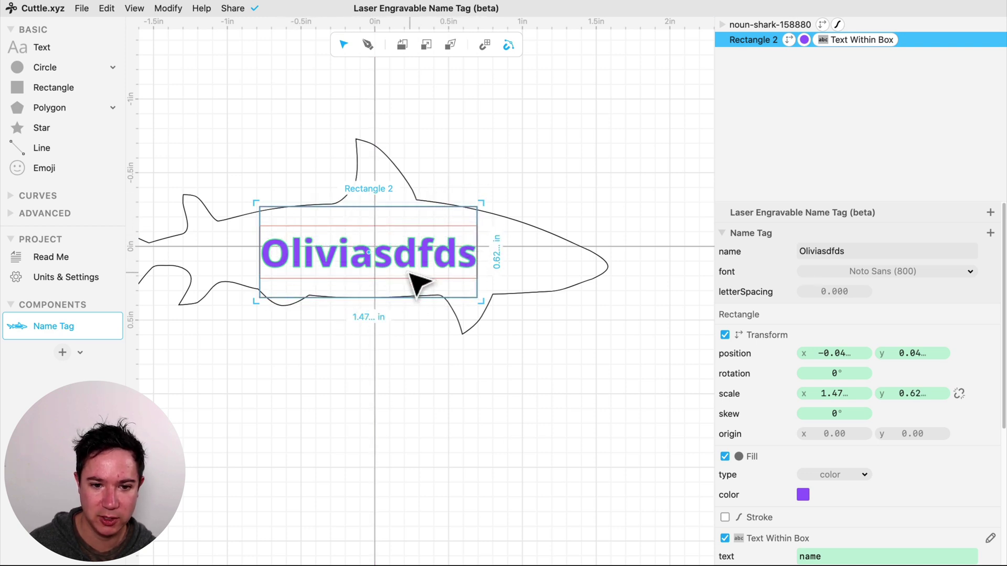
# Step: Try the names 'Shark' and a short first name, then enter the longer final name to check it fits
pyautogui.click(746, 251)
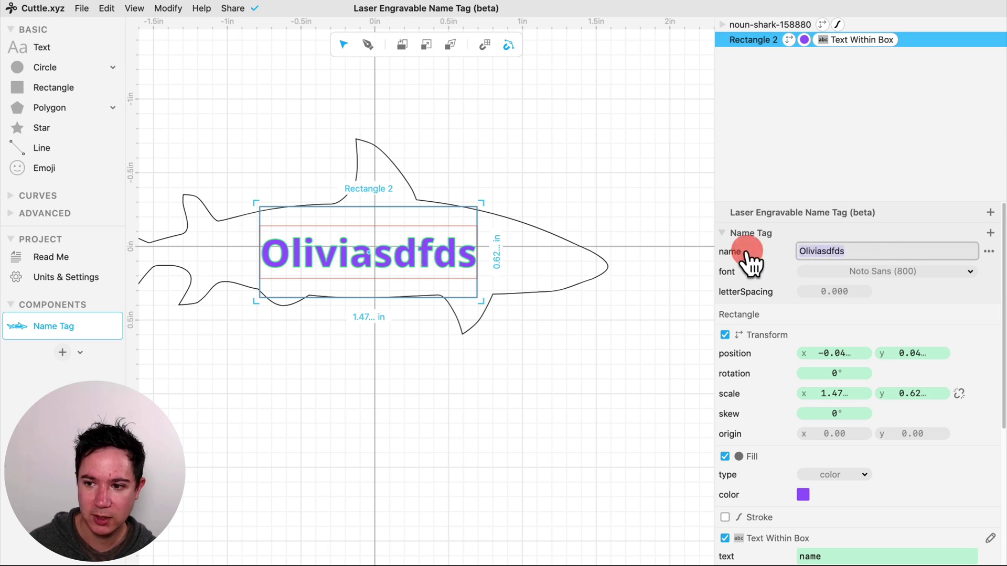
pyautogui.write('Shark')
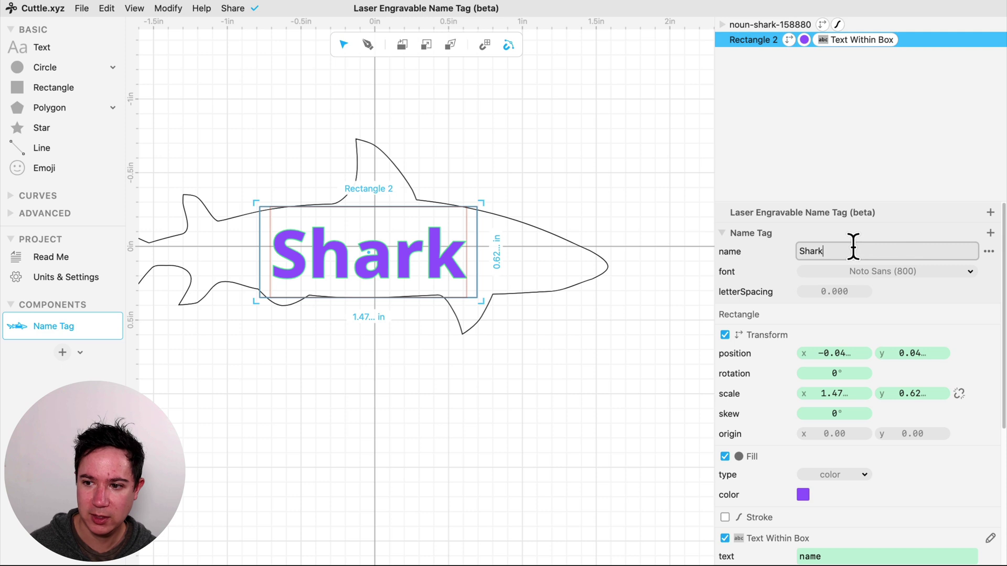
pyautogui.click(754, 252)
pyautogui.write('Mateo')
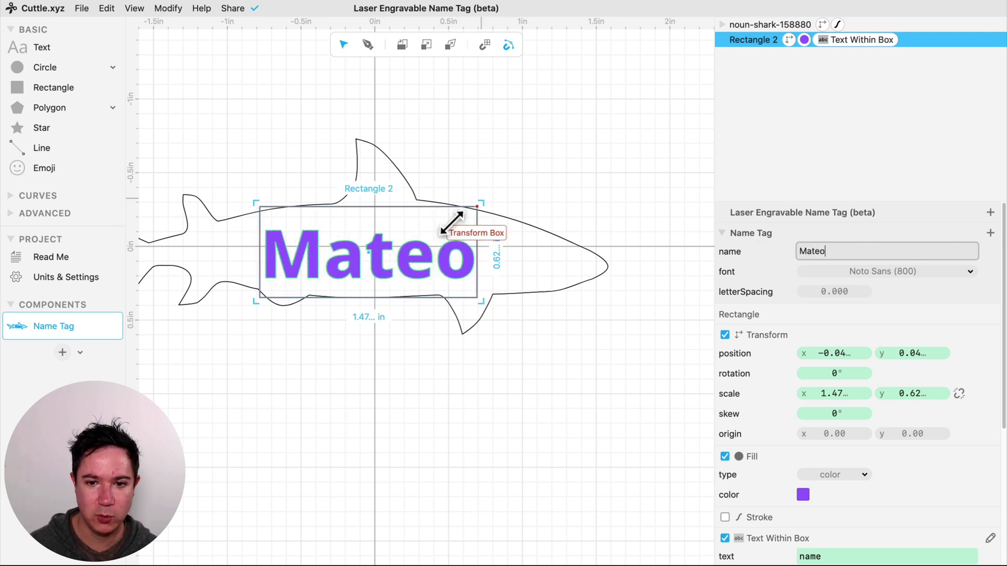
pyautogui.scroll(-5, 436, 229)
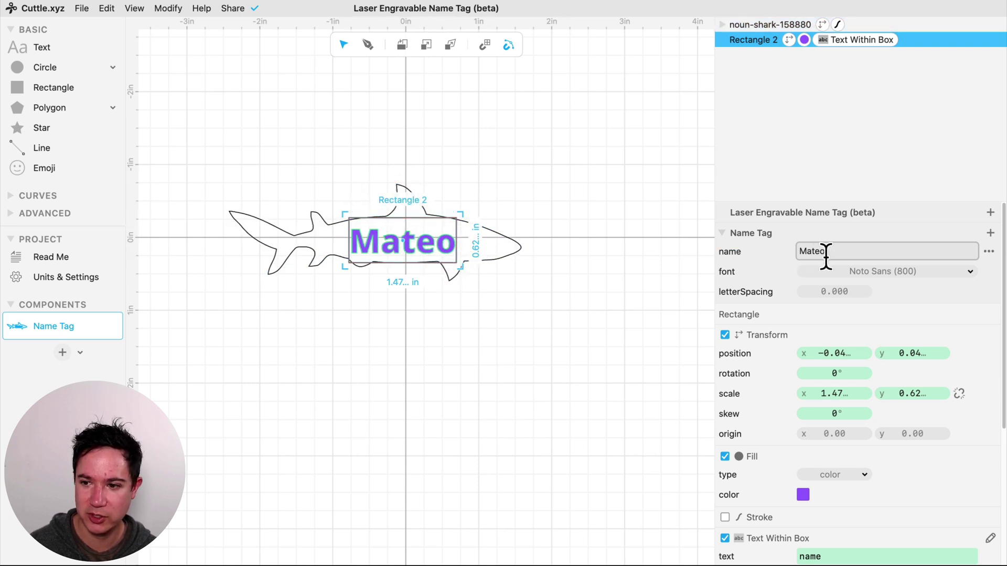
pyautogui.moveTo(825, 252); pyautogui.dragTo(744, 252)
pyautogui.write('Consta')
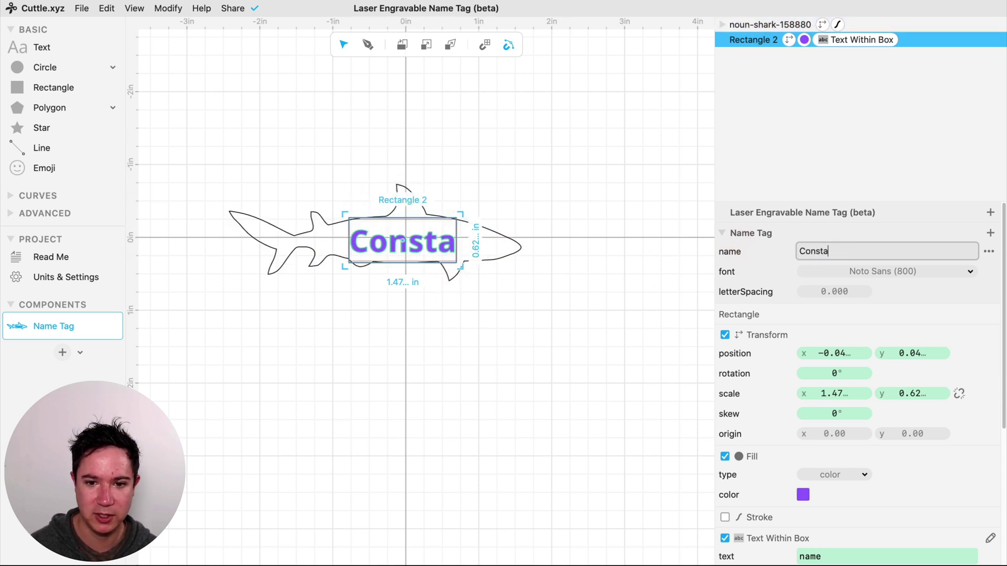